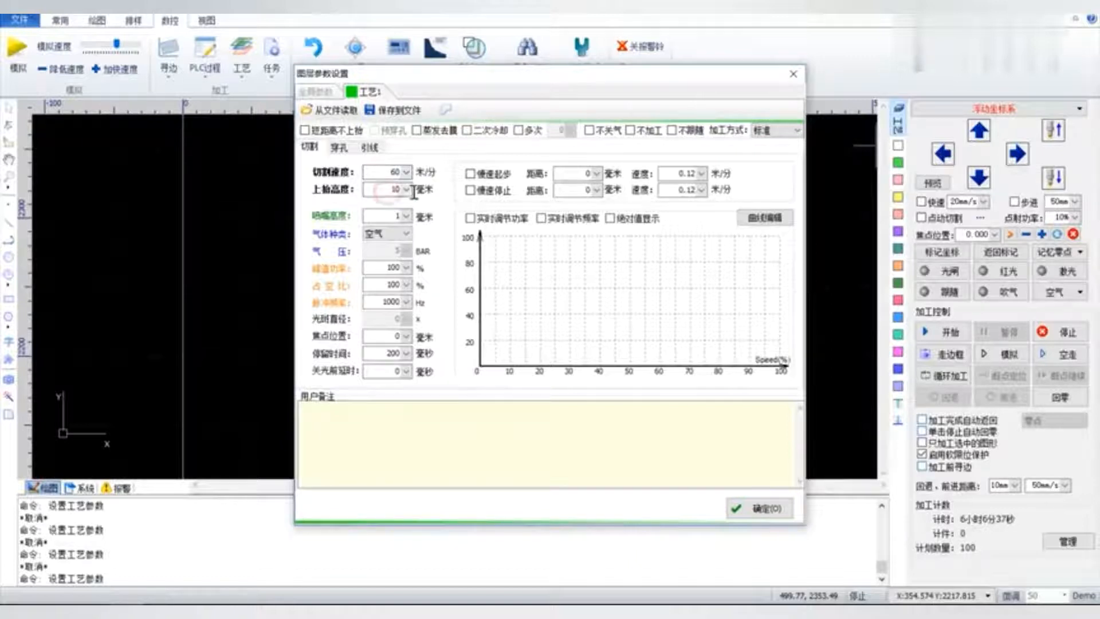
Try setting the gas type to 氧气 in the 工艺1 cutting parameters, closing the settings without confirming.
click(383, 191)
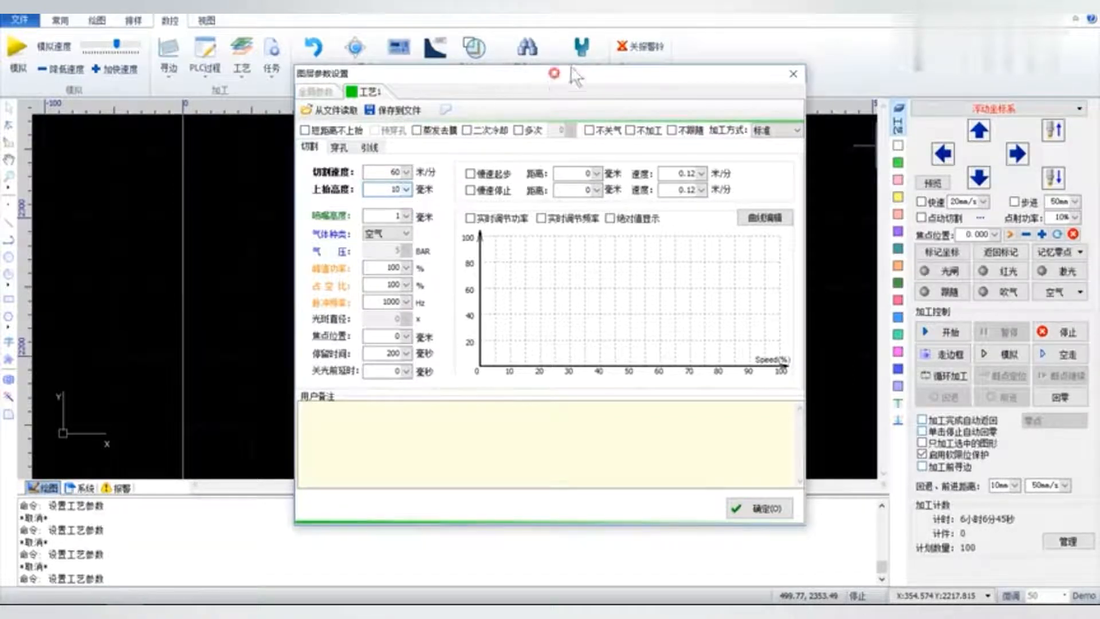
drag(617, 76, 716, 52)
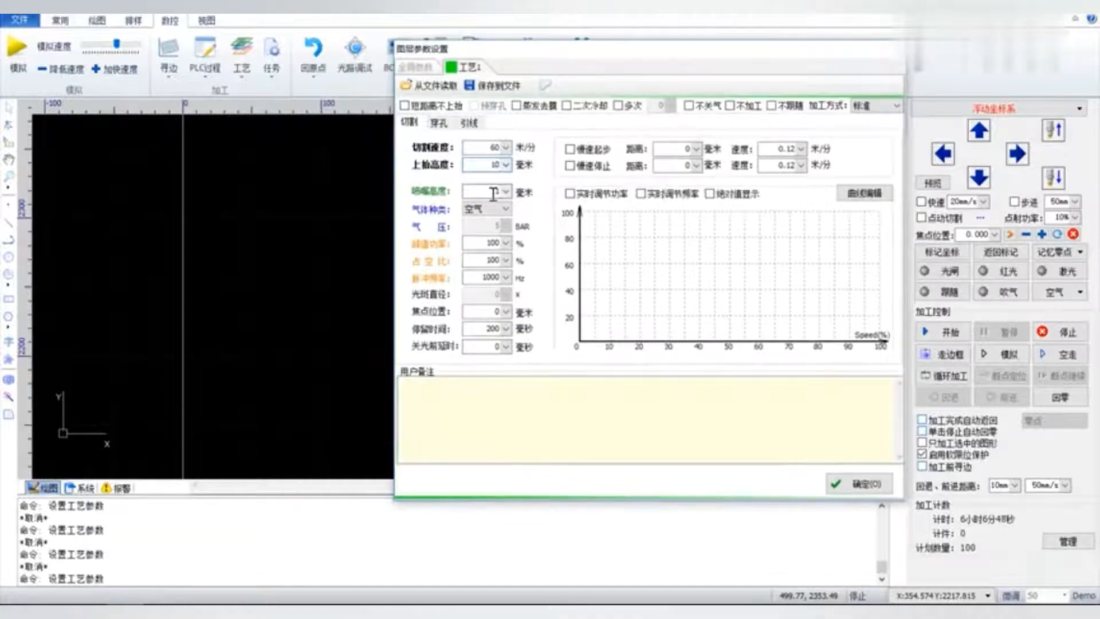
drag(605, 53, 583, 111)
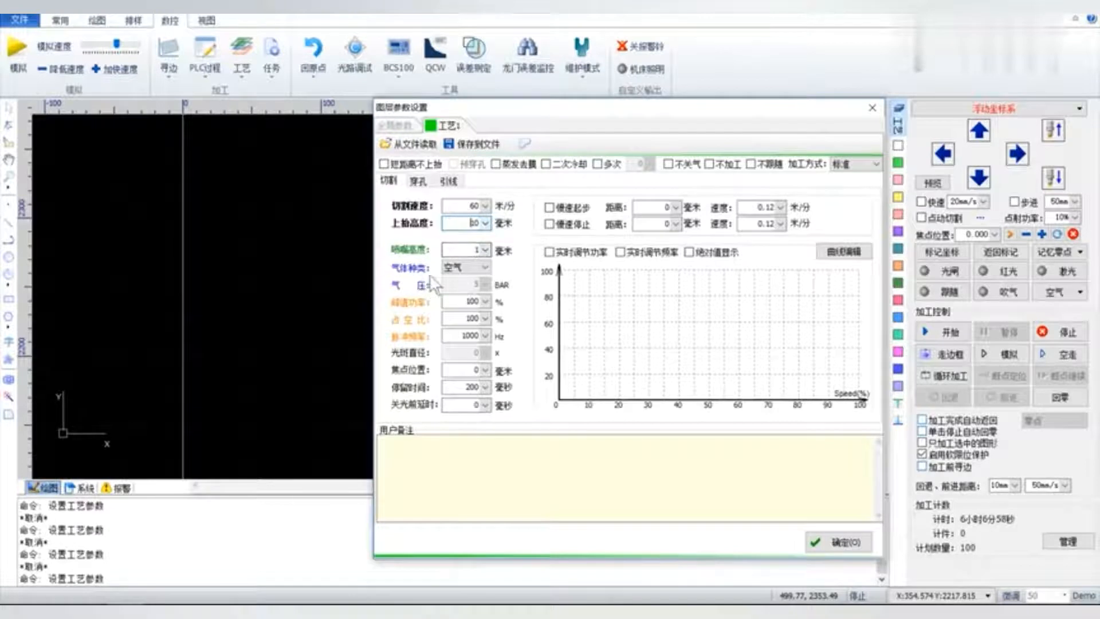
click(476, 271)
click(476, 270)
click(476, 270)
click(482, 294)
click(479, 272)
click(481, 278)
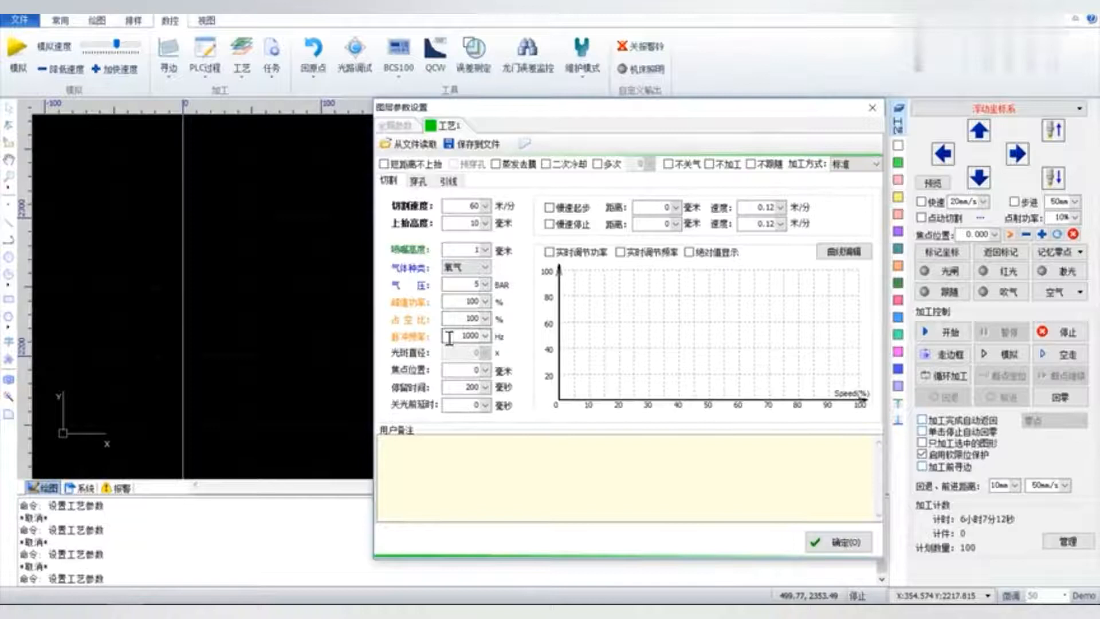
click(667, 115)
drag(671, 114, 744, 109)
click(944, 106)
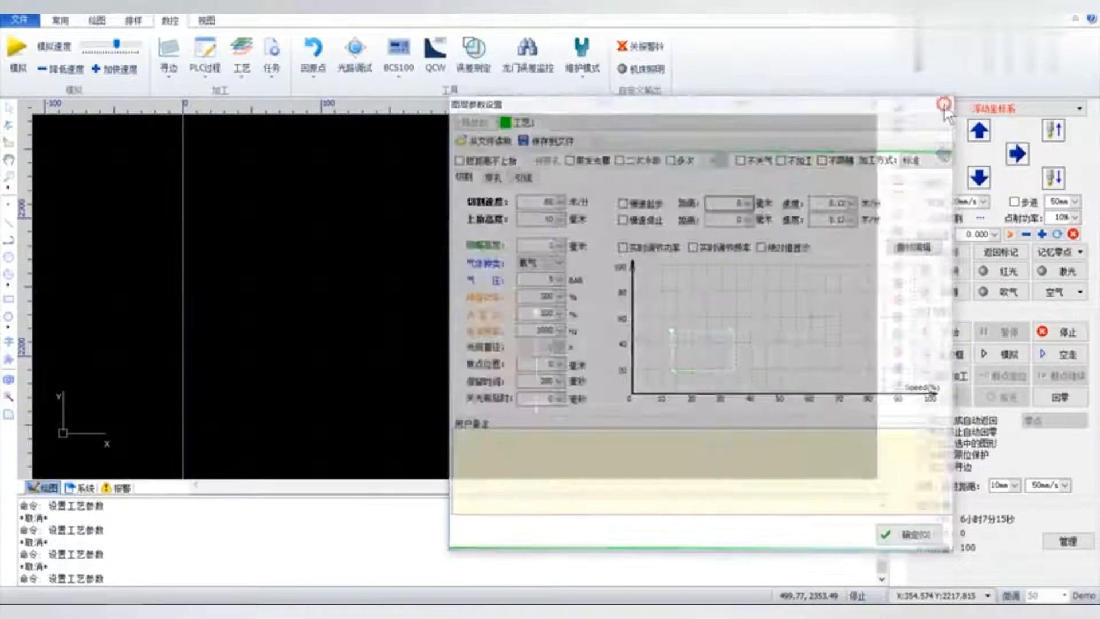
Open the sample drawing 占空比、峰值功率介绍 from the desktop.
click(43, 5)
click(544, 323)
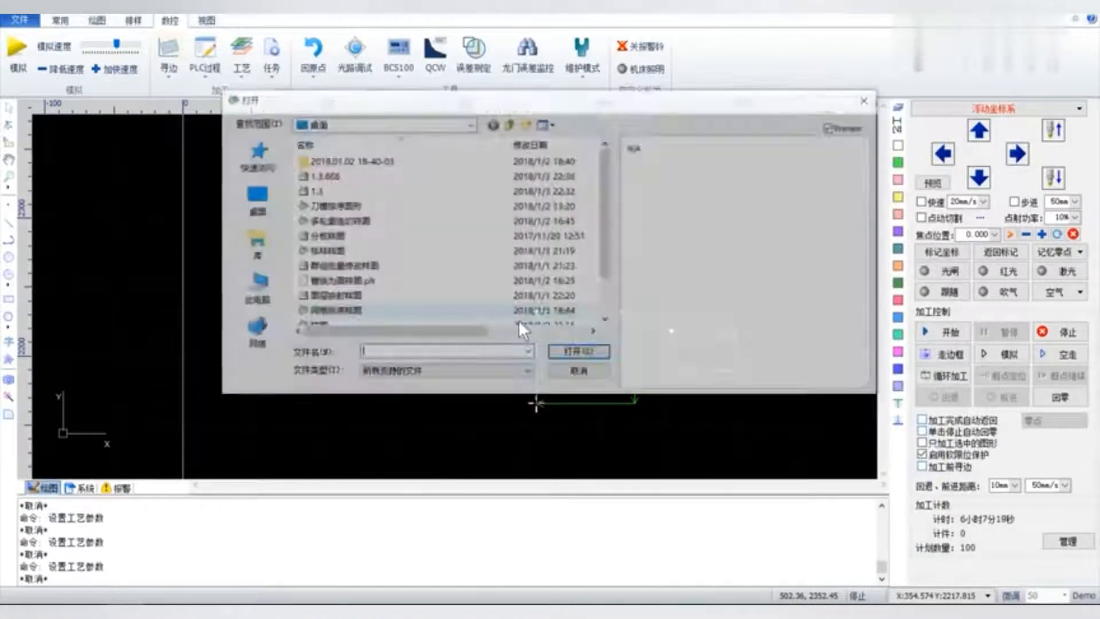
scroll(401, 298, down, 1)
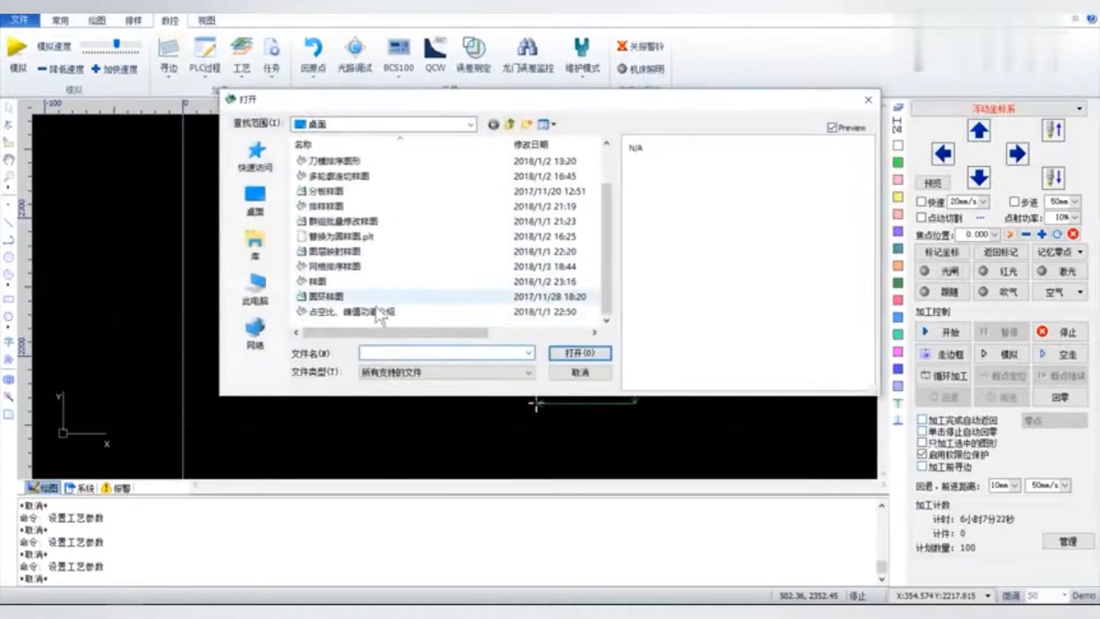
double_click(379, 311)
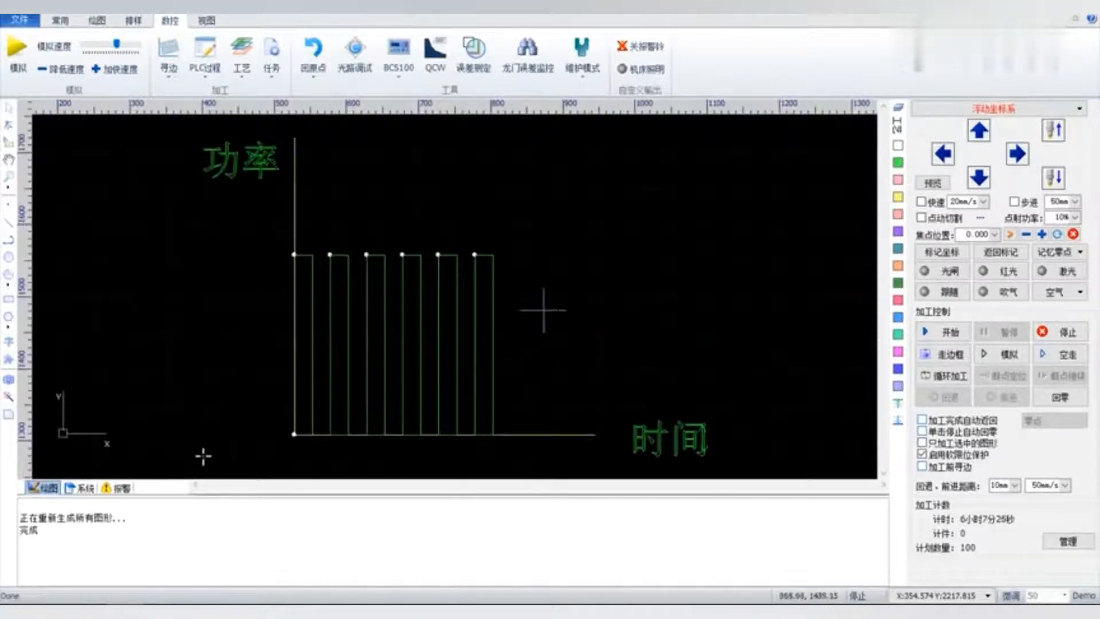
scroll(581, 271, down, 3)
scroll(714, 302, up, 3)
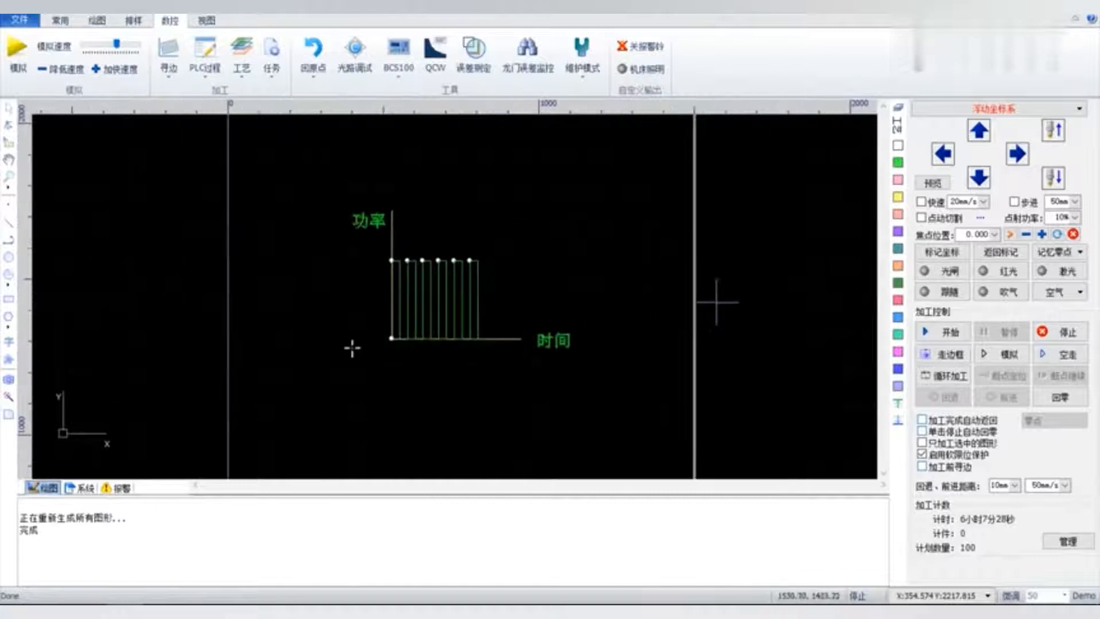
scroll(660, 313, down, 2)
scroll(642, 297, up, 1)
scroll(662, 302, up, 1)
scroll(662, 299, down, 1)
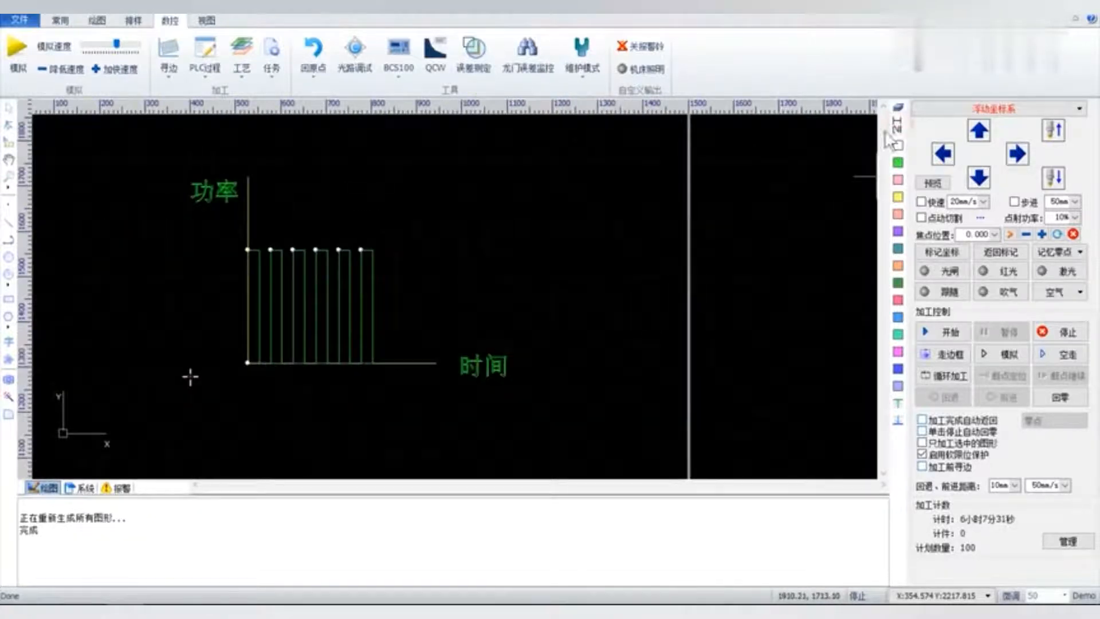
Open the layer parameter settings and set the 工艺1 cutting duty cycle (占空比) to 50%.
click(897, 107)
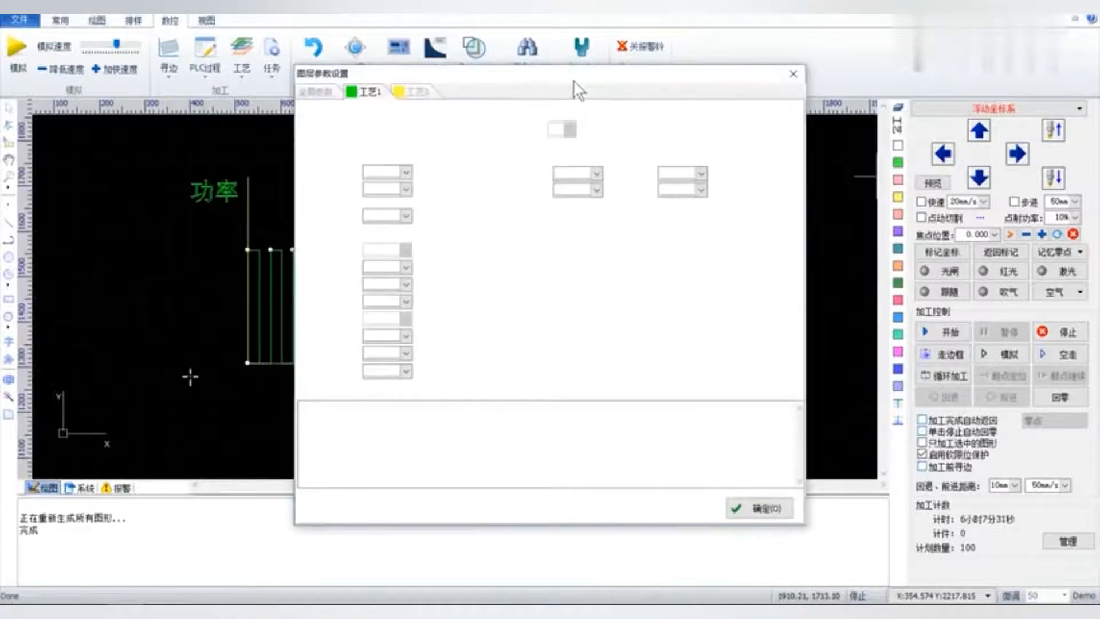
drag(575, 79, 796, 46)
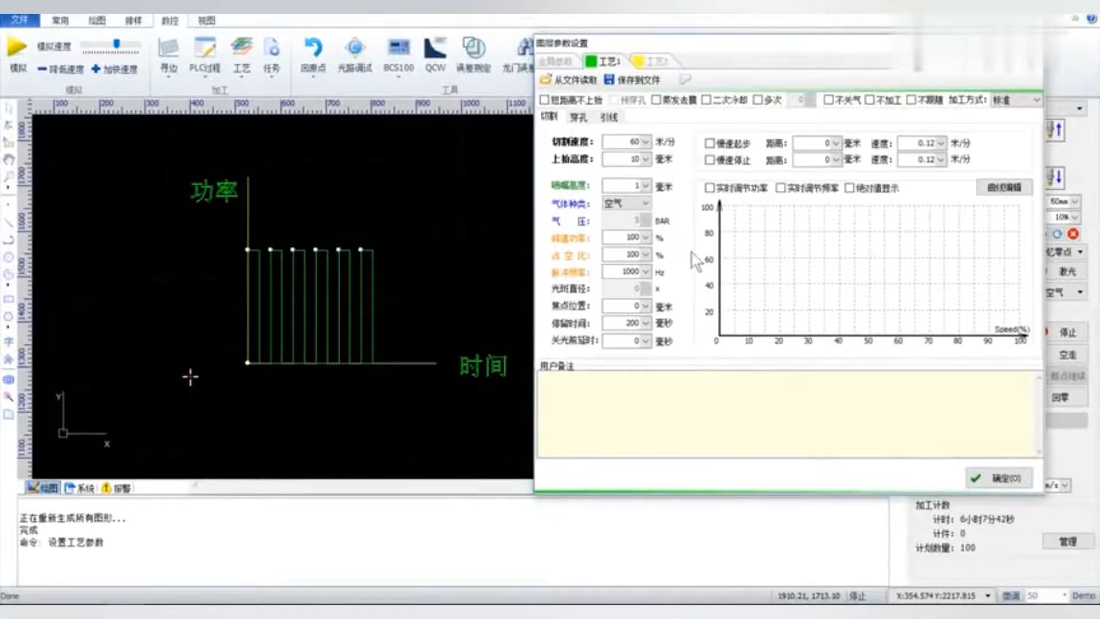
click(623, 236)
double_click(630, 236)
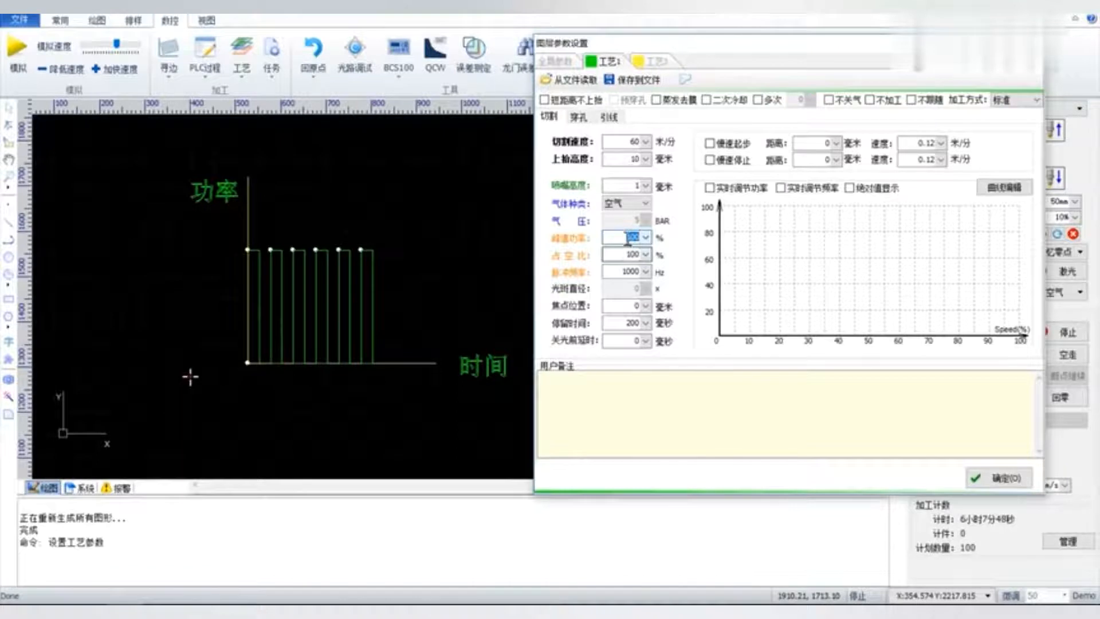
click(622, 272)
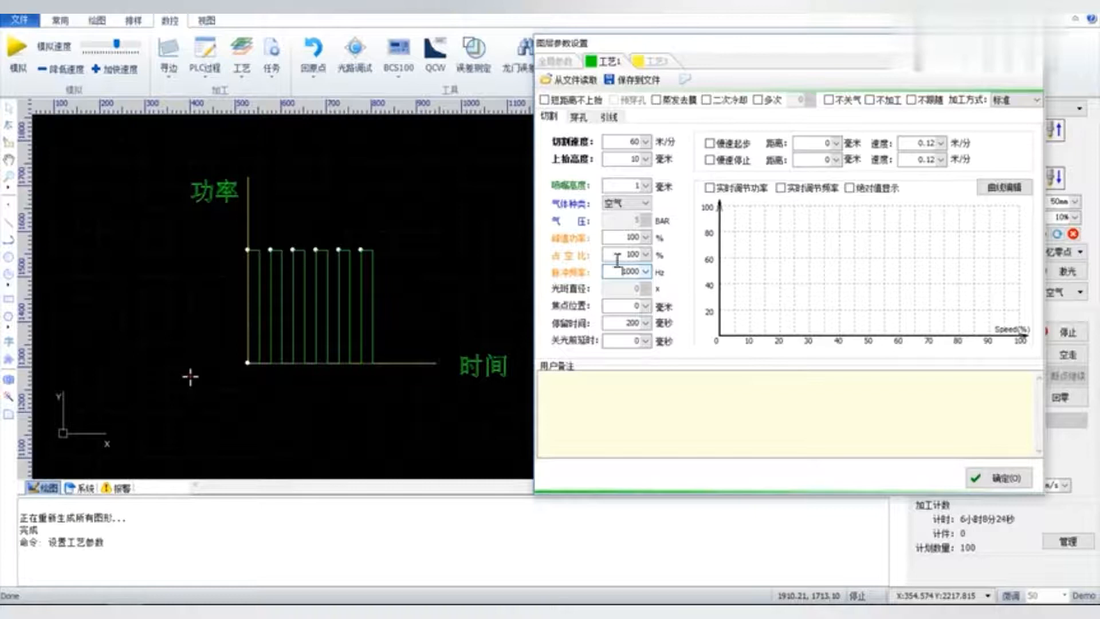
drag(623, 255, 680, 256)
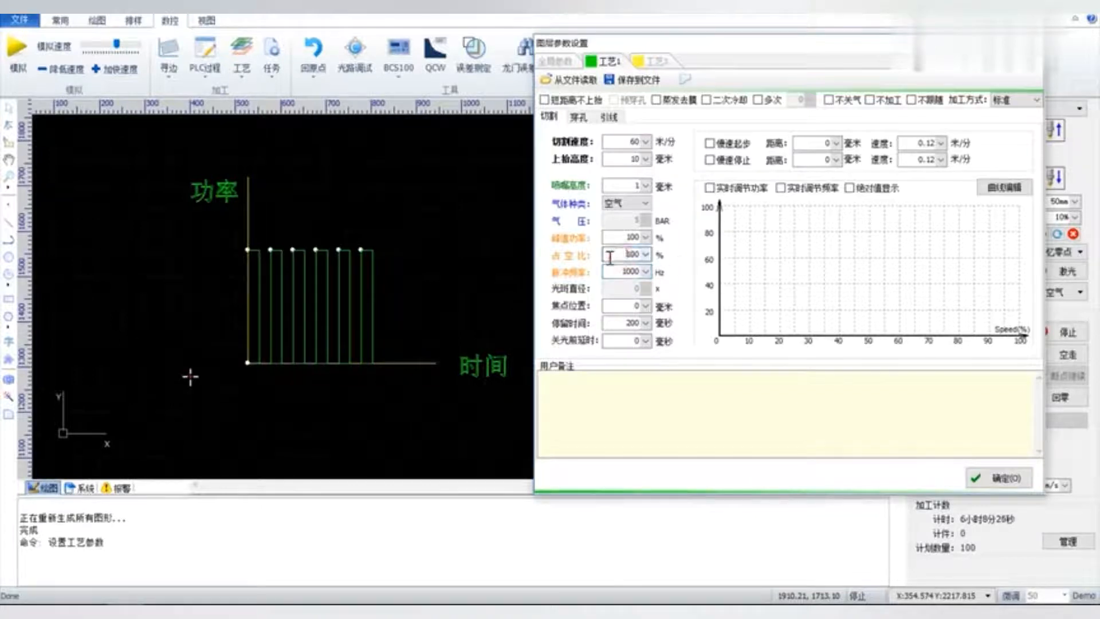
text(50)
double_click(639, 254)
click(629, 256)
Set the 工艺1 cutting pulse frequency (脉冲频率) to 10 Hz.
click(608, 238)
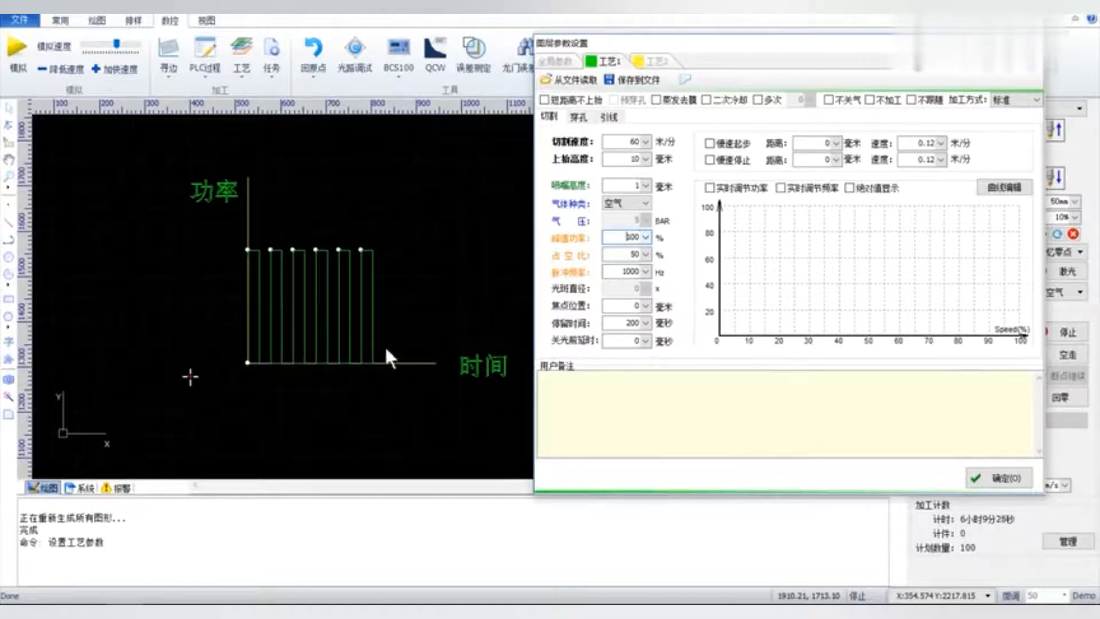
double_click(628, 270)
text(10)
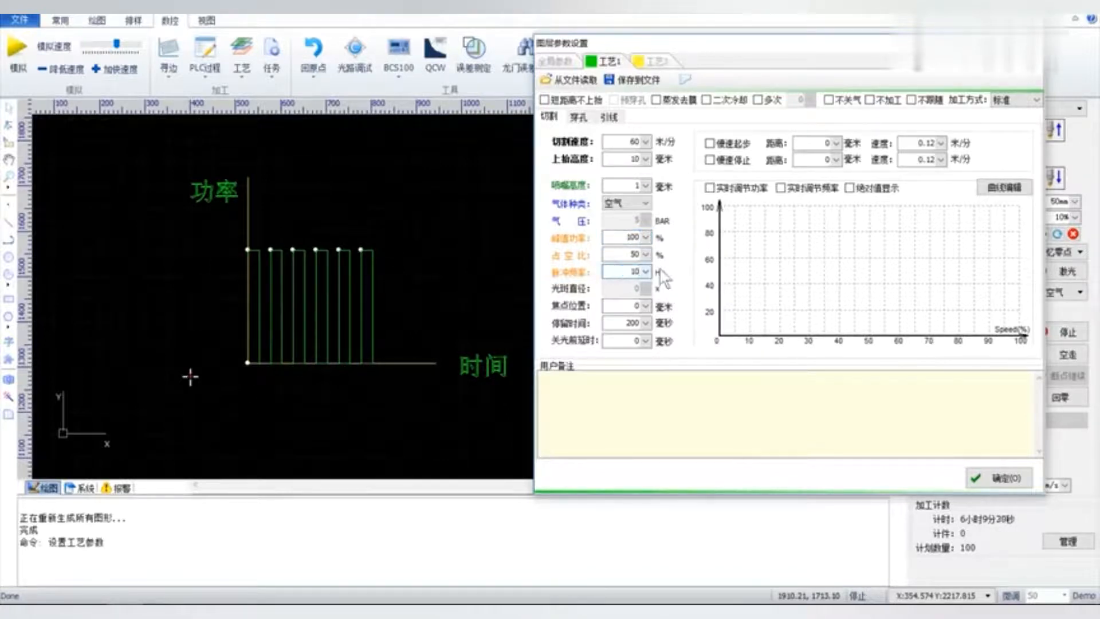
Go through the 工艺1 duty cycle, peak power, focus position, dwell time and laser-off delay settings.
click(630, 254)
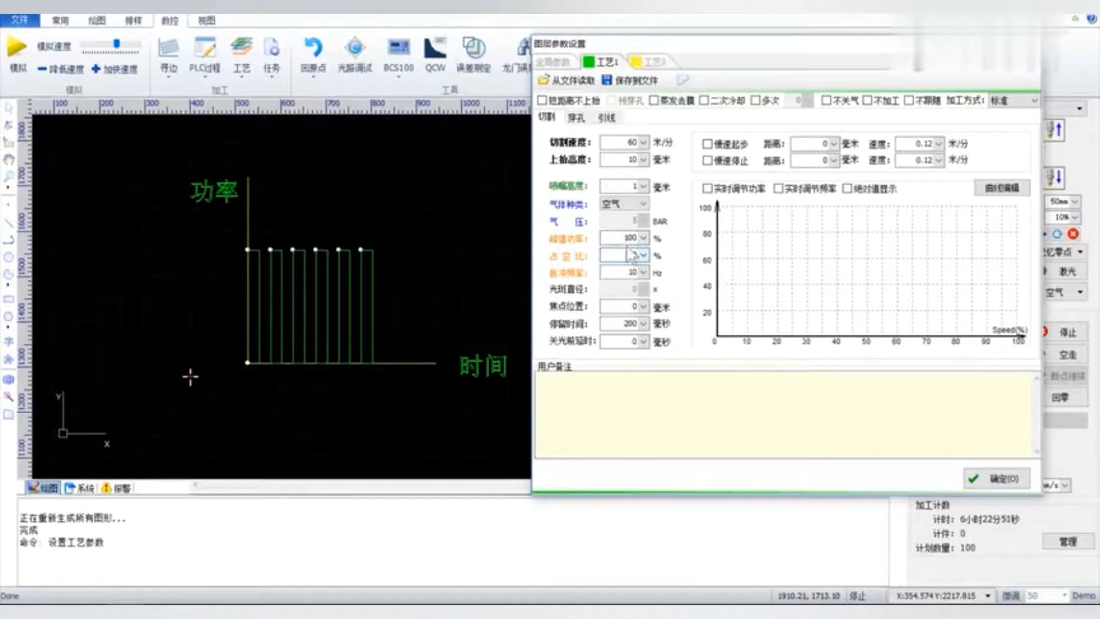
drag(617, 238, 650, 236)
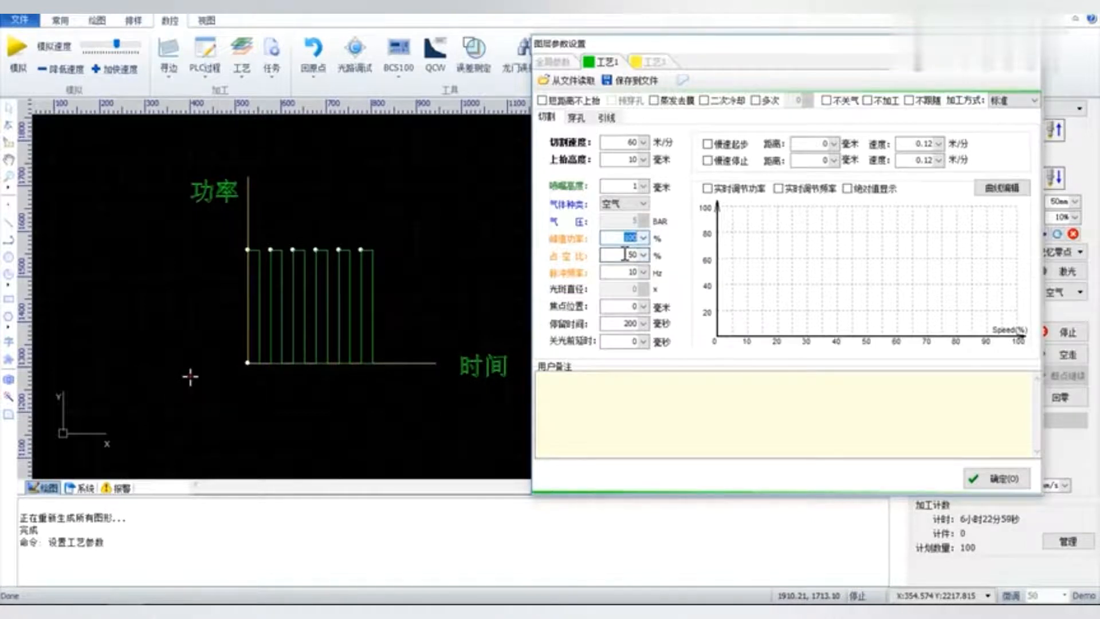
click(625, 254)
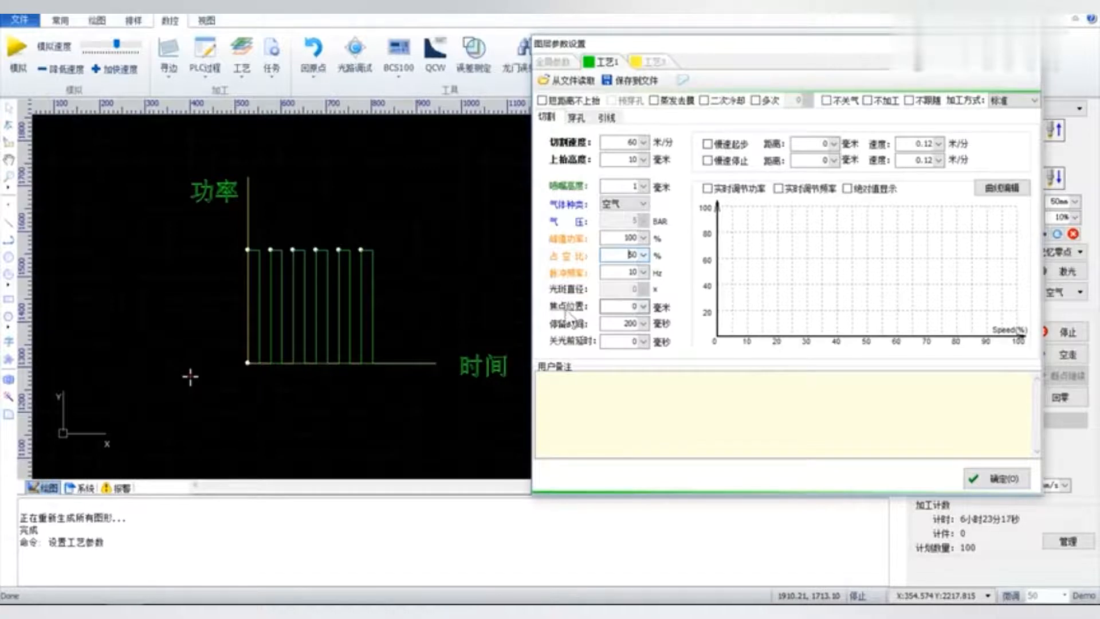
click(612, 307)
double_click(620, 310)
double_click(630, 323)
click(623, 323)
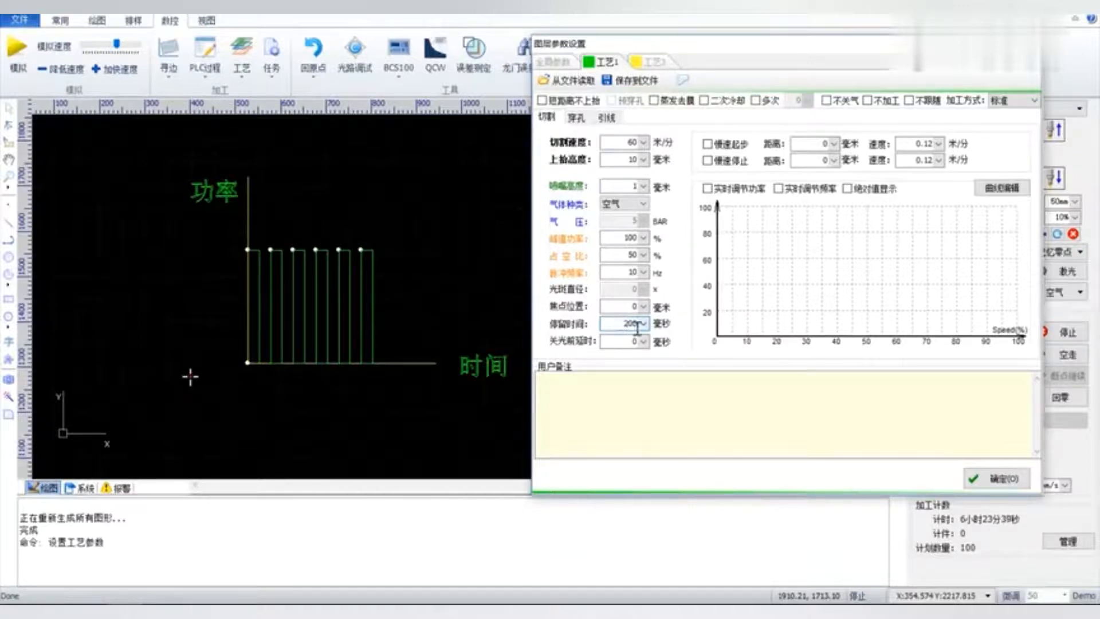
click(621, 341)
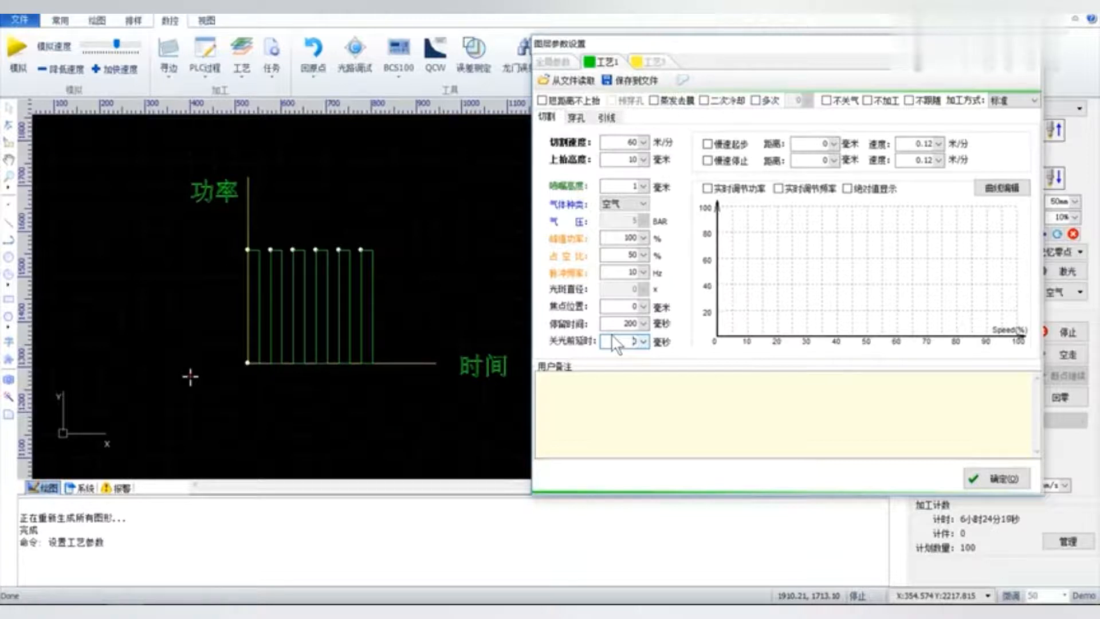
key(Escape)
Enable slow start (慢速起步) and slow stop (慢速停止), each with a 2 mm distance and a speed of 0.12 m/min.
click(726, 161)
click(806, 156)
click(910, 161)
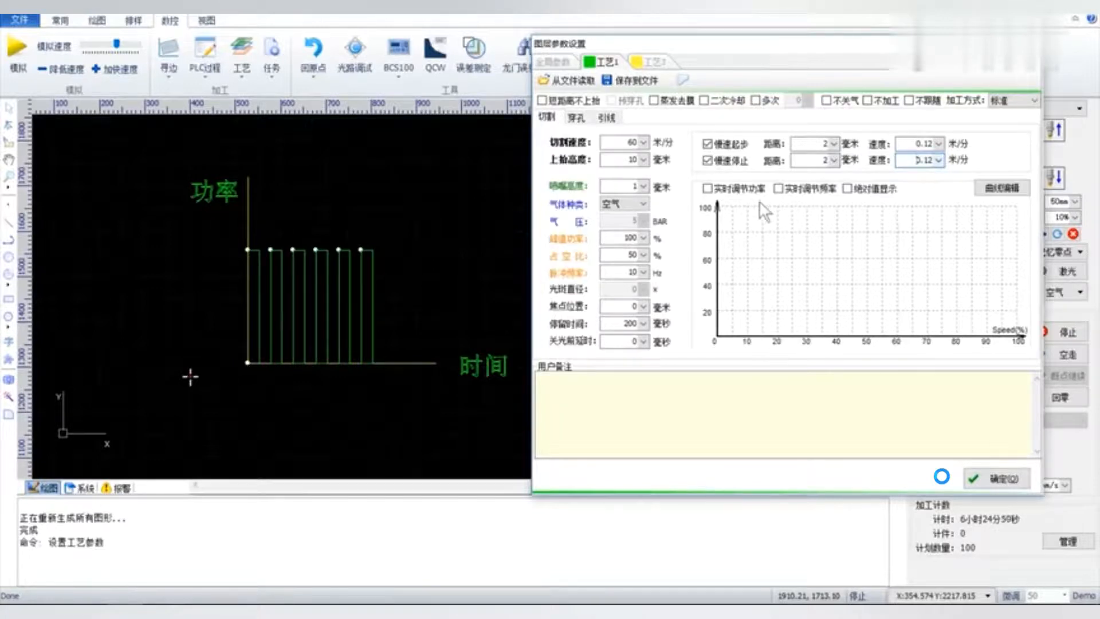
Enable real-time power and frequency adjustment and move the power curve's first point to about 1.91% speed and 49.23% power.
click(731, 189)
click(786, 191)
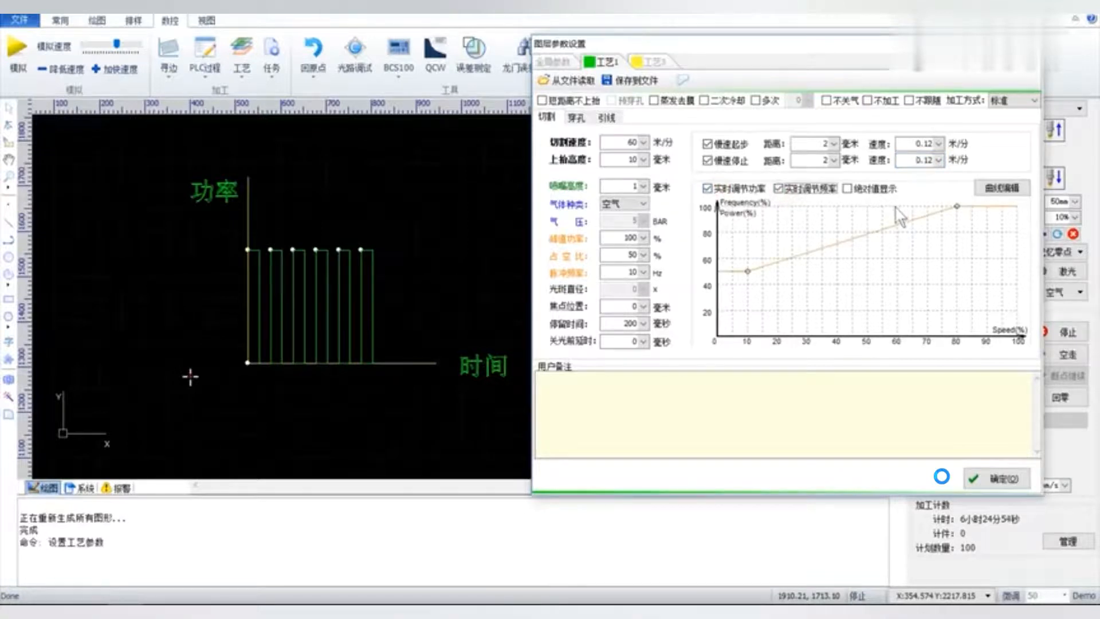
click(1003, 189)
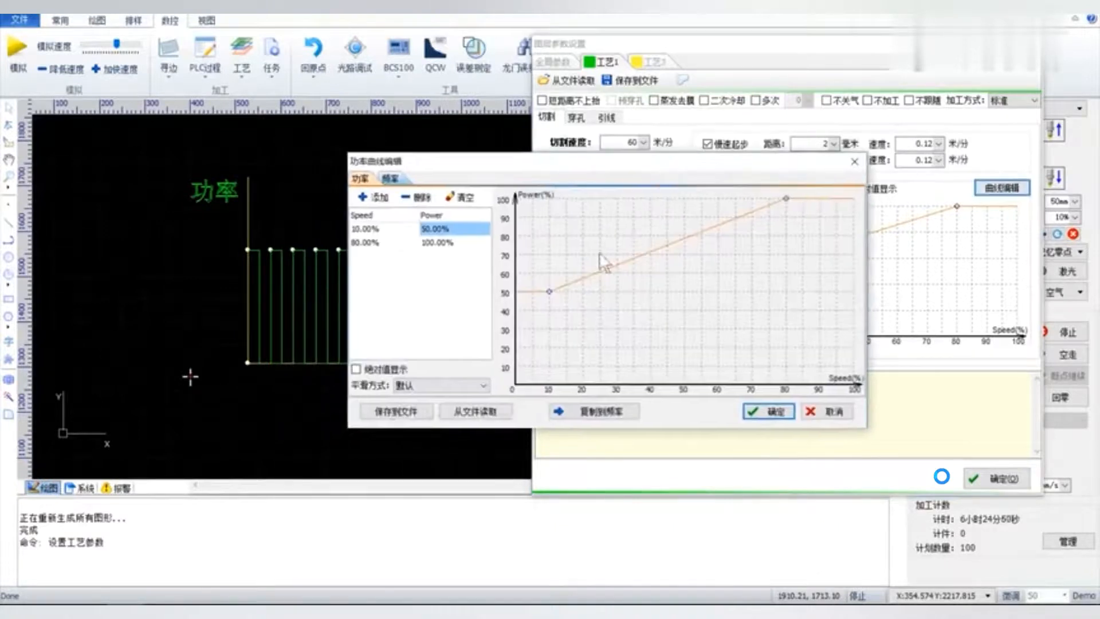
mouse_move(552, 291)
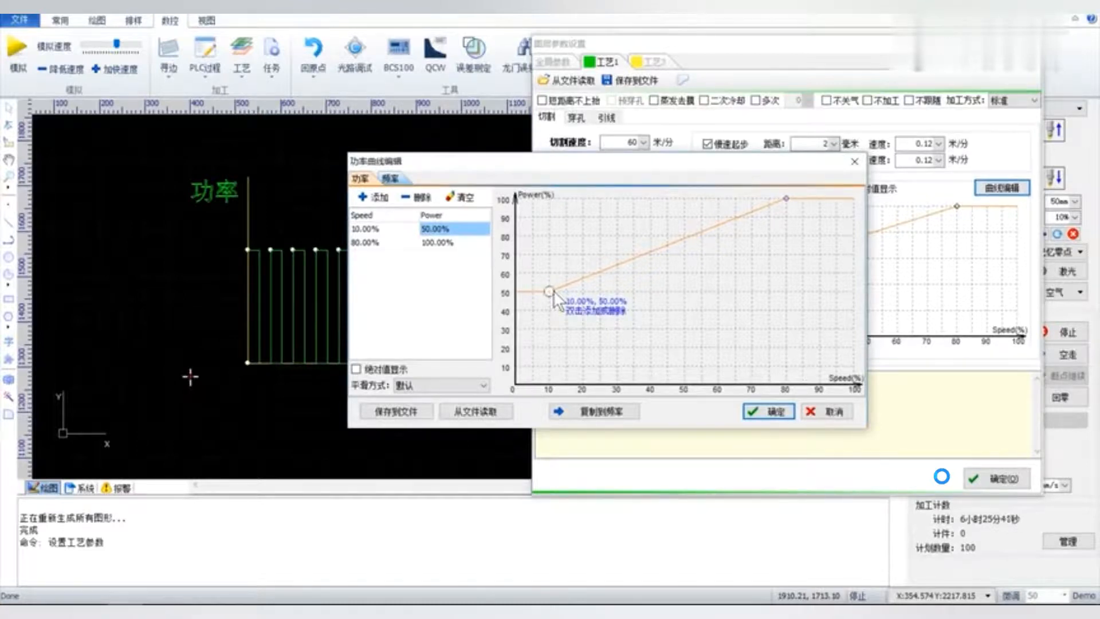
drag(553, 289, 521, 292)
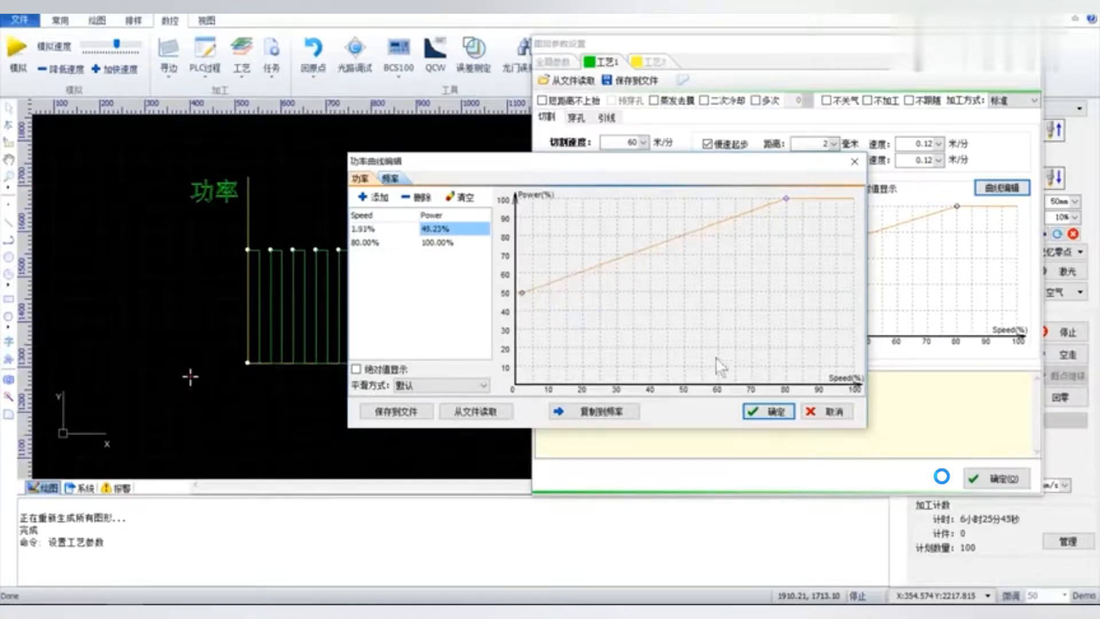
click(759, 413)
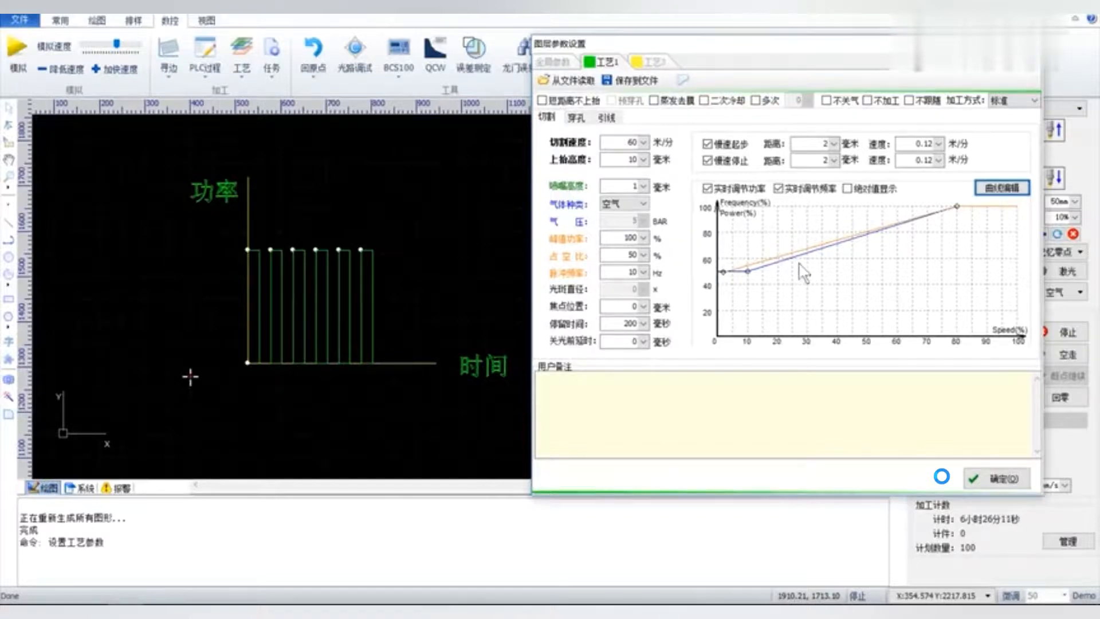
double_click(829, 265)
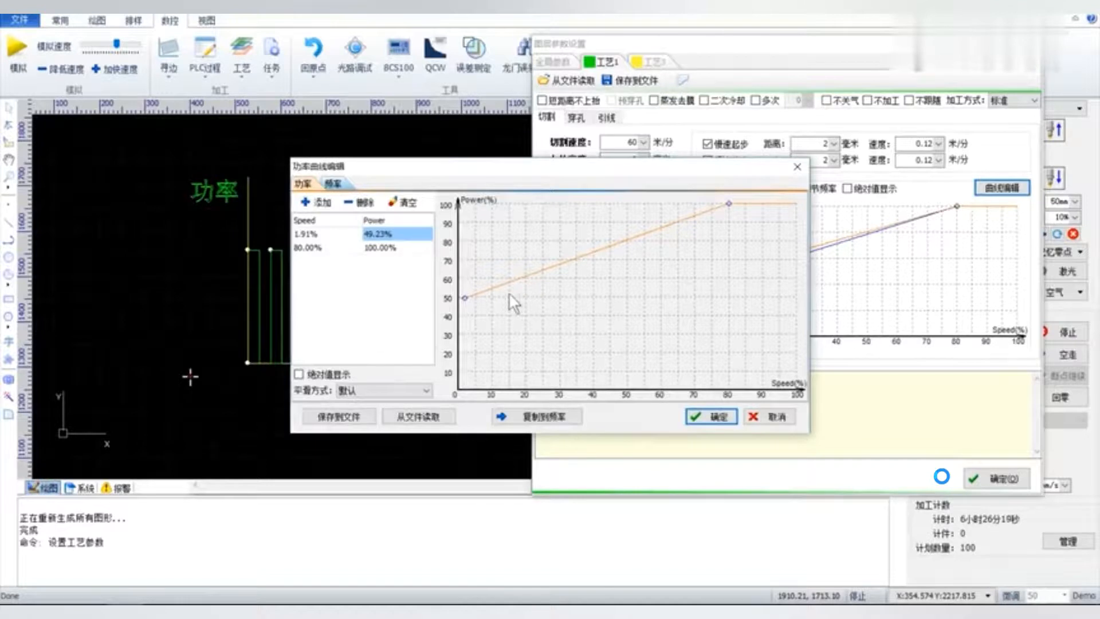
click(716, 416)
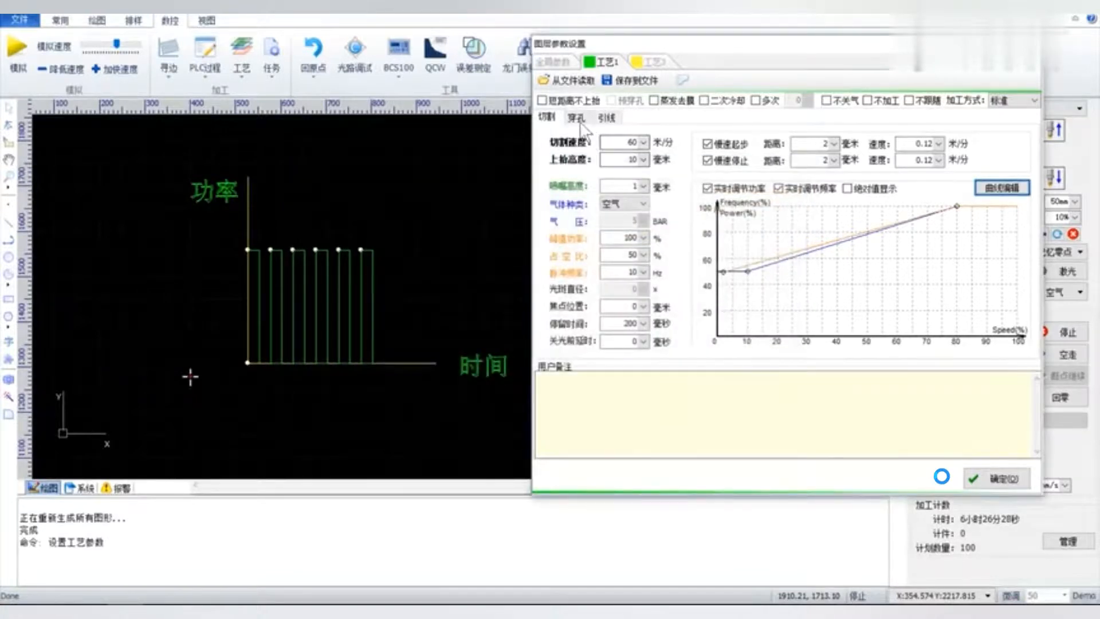
Set the 工艺1 piercing mode to three levels (三级).
click(578, 117)
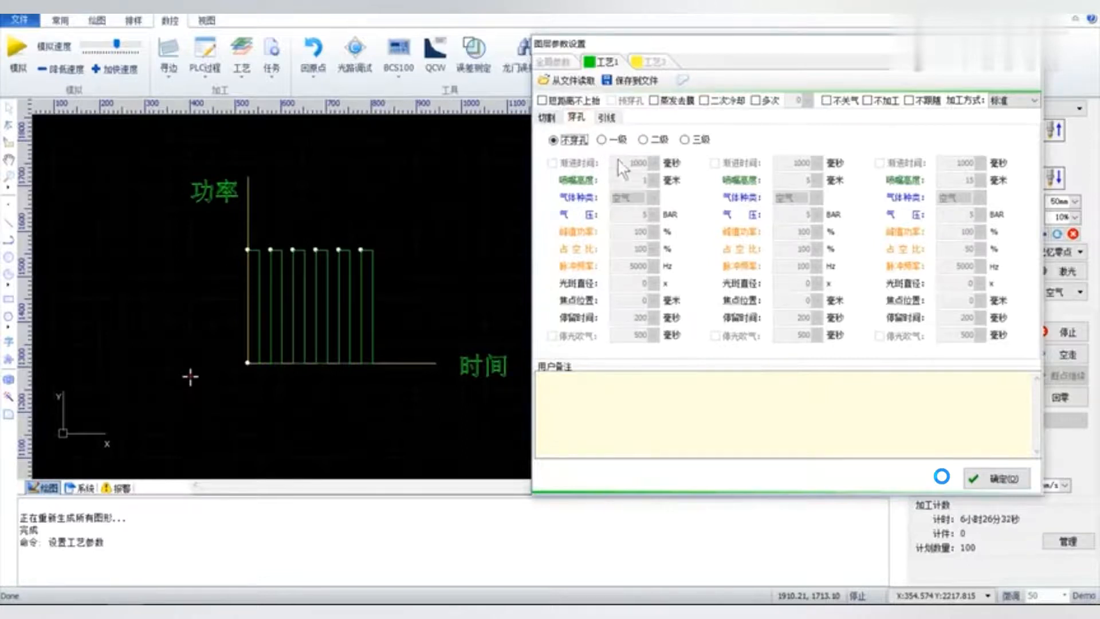
click(609, 141)
click(687, 141)
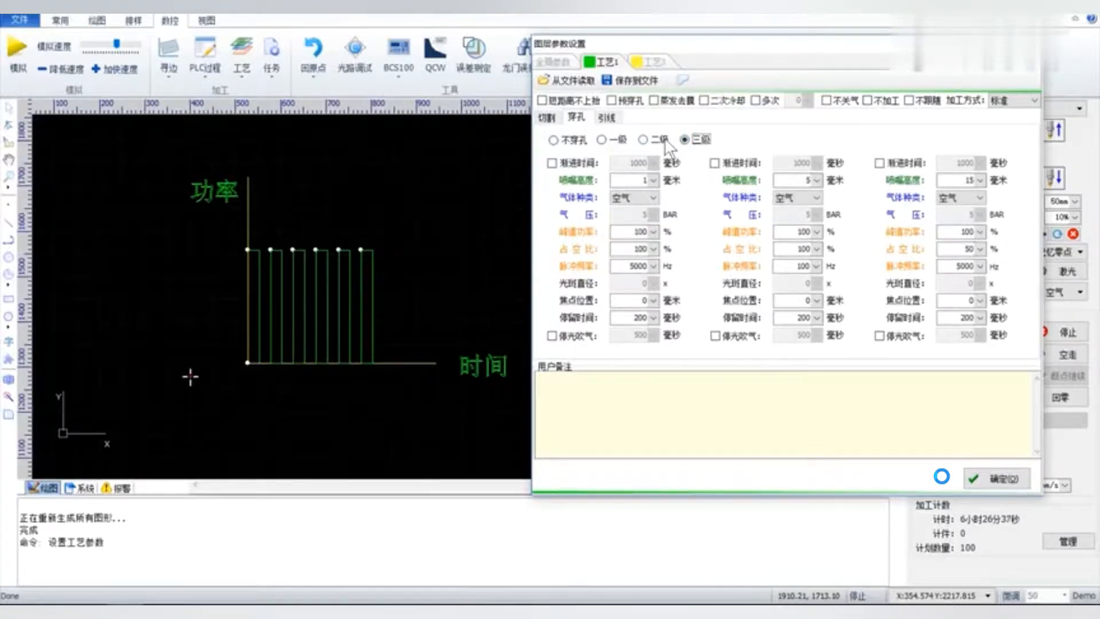
click(658, 139)
click(693, 139)
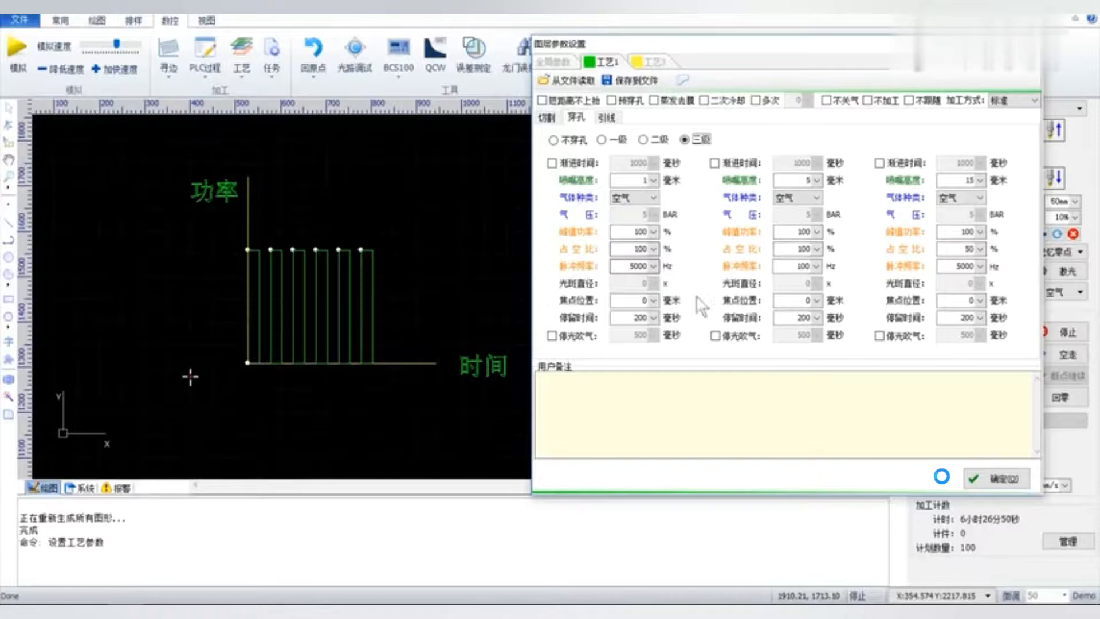
Enable laser-off gas blowing (停光吹气) and progressive time (渐进时间) for all three piercing levels.
click(896, 338)
click(732, 338)
click(593, 336)
click(893, 163)
click(742, 163)
click(579, 163)
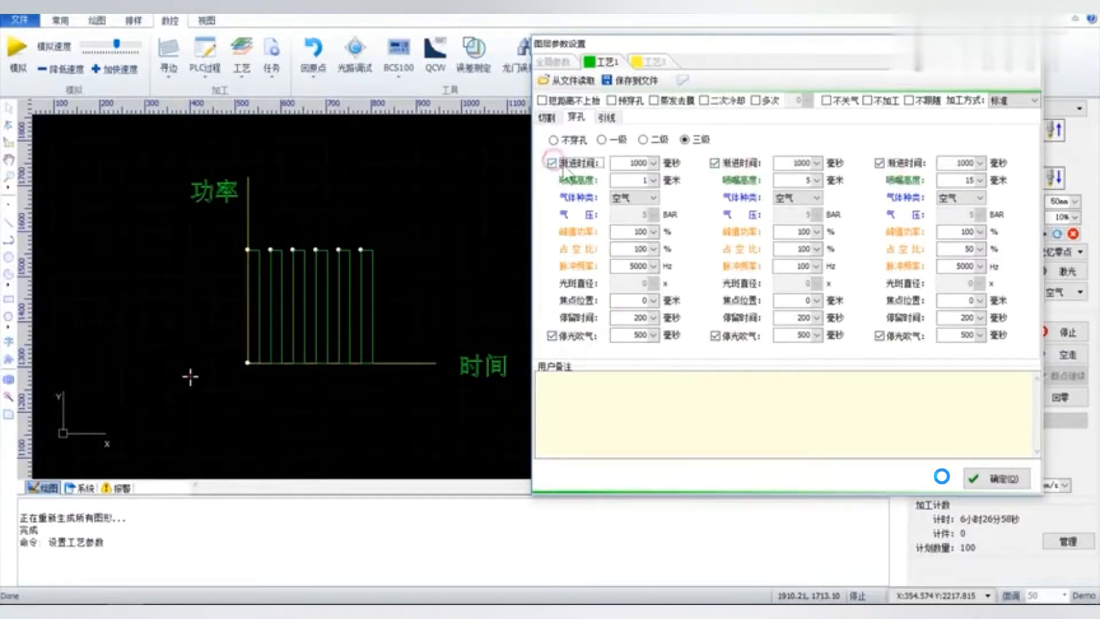
drag(824, 53, 869, 50)
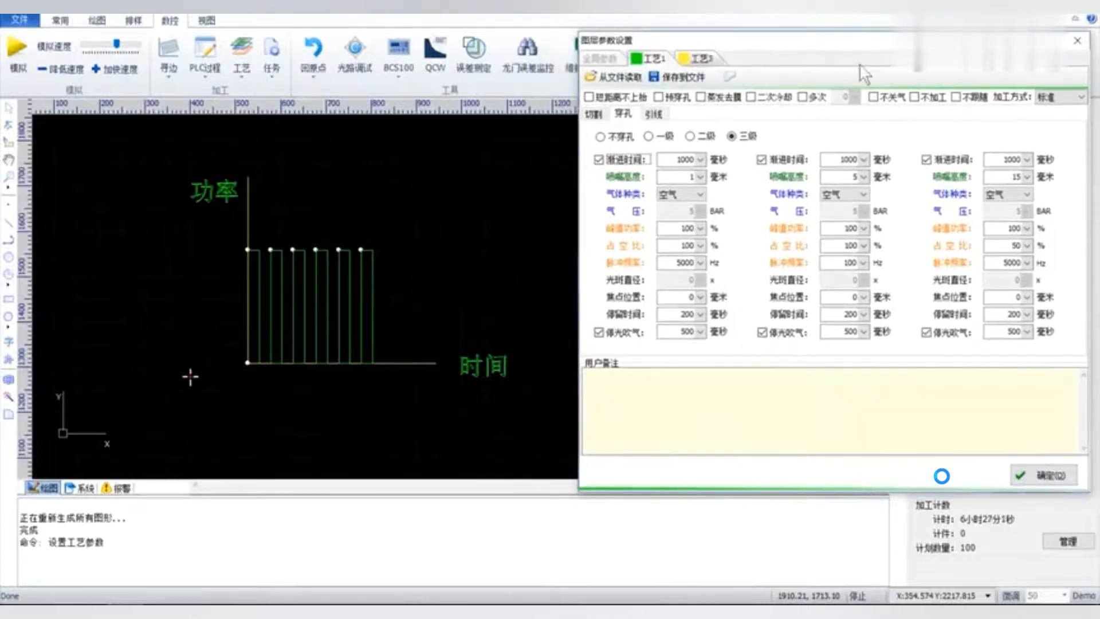
Close the layer parameters unconfirmed and view the 三级穿孔 process under 预置标准切割 in the PLC process editor.
click(1077, 43)
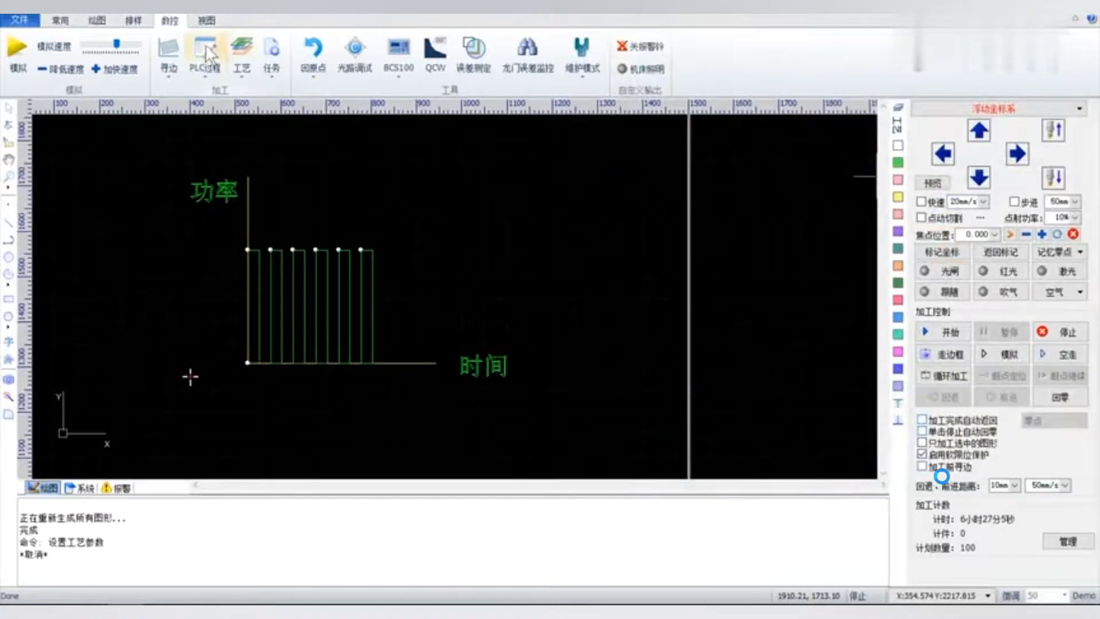
click(207, 55)
click(515, 325)
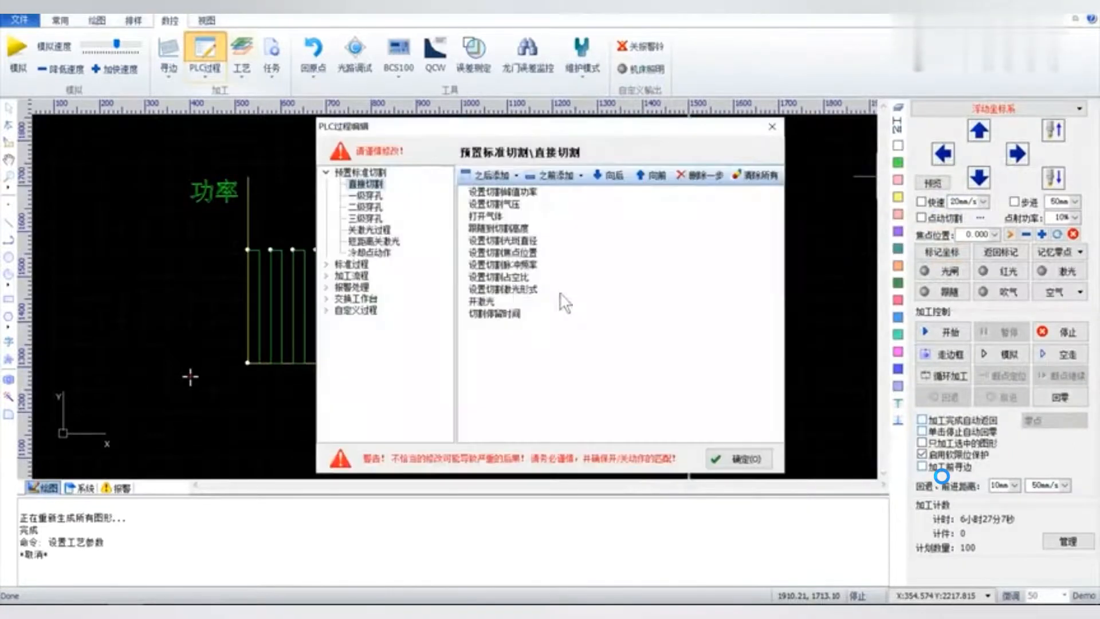
click(391, 218)
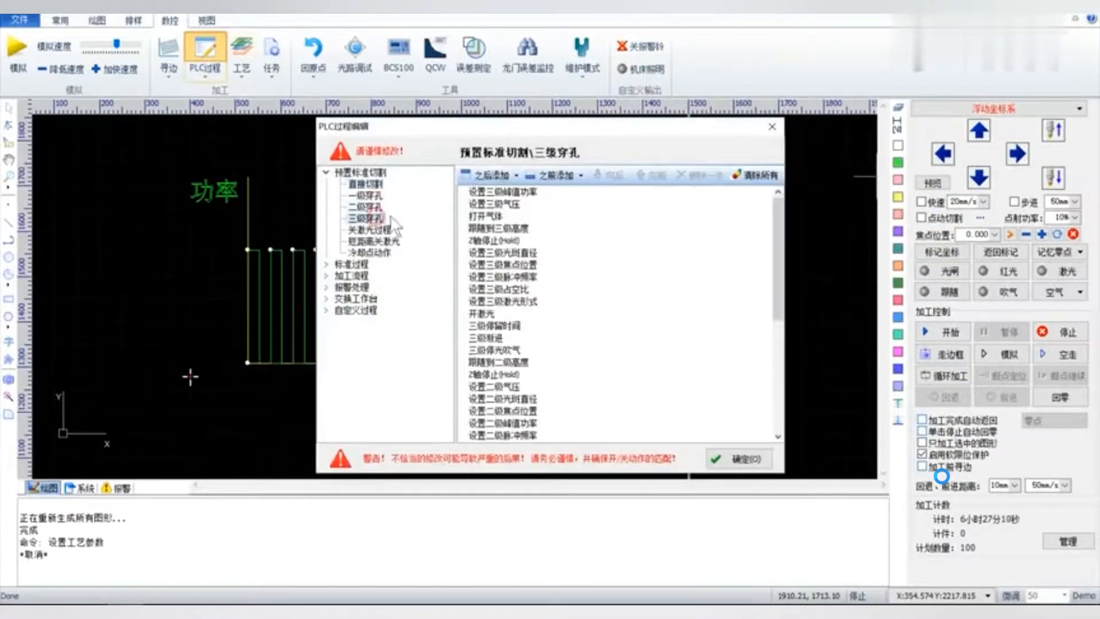
drag(634, 127, 604, 88)
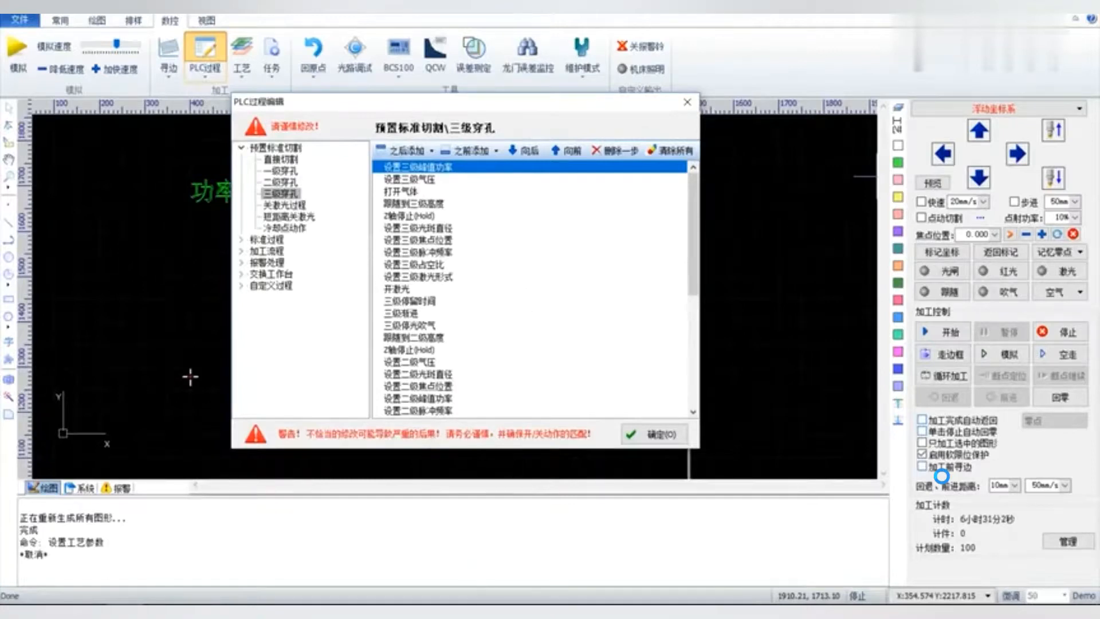
Switch to the Snipping Tool, capture the 三级穿孔 step list from its heading to Z轴停止(Hold), minimize the capture and close the PLC editor.
click(357, 598)
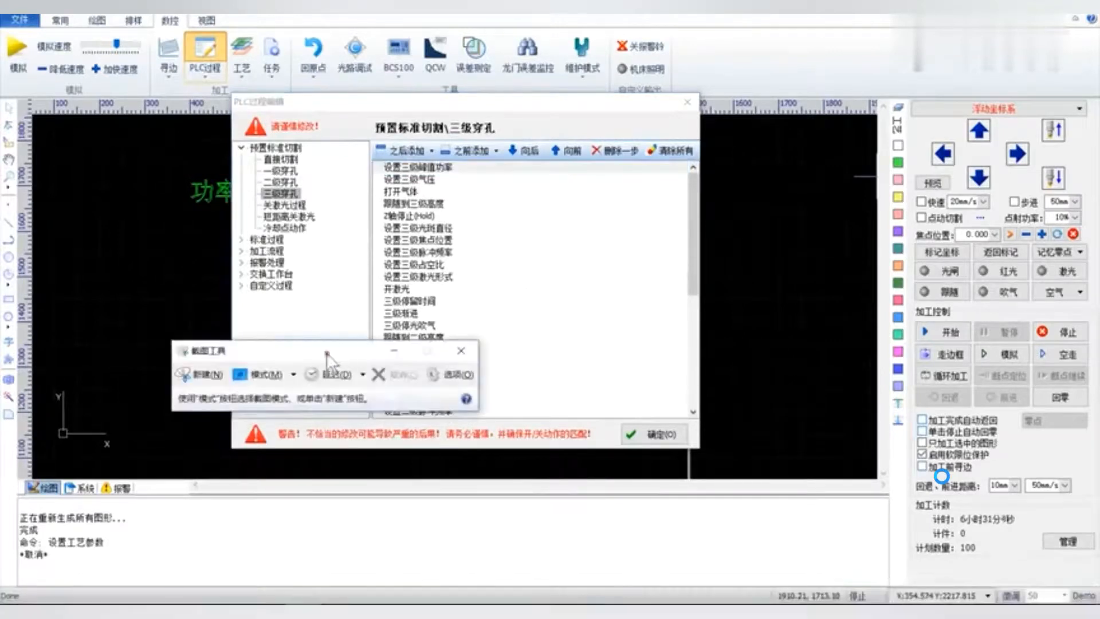
drag(326, 353, 832, 342)
click(705, 364)
drag(370, 116, 656, 356)
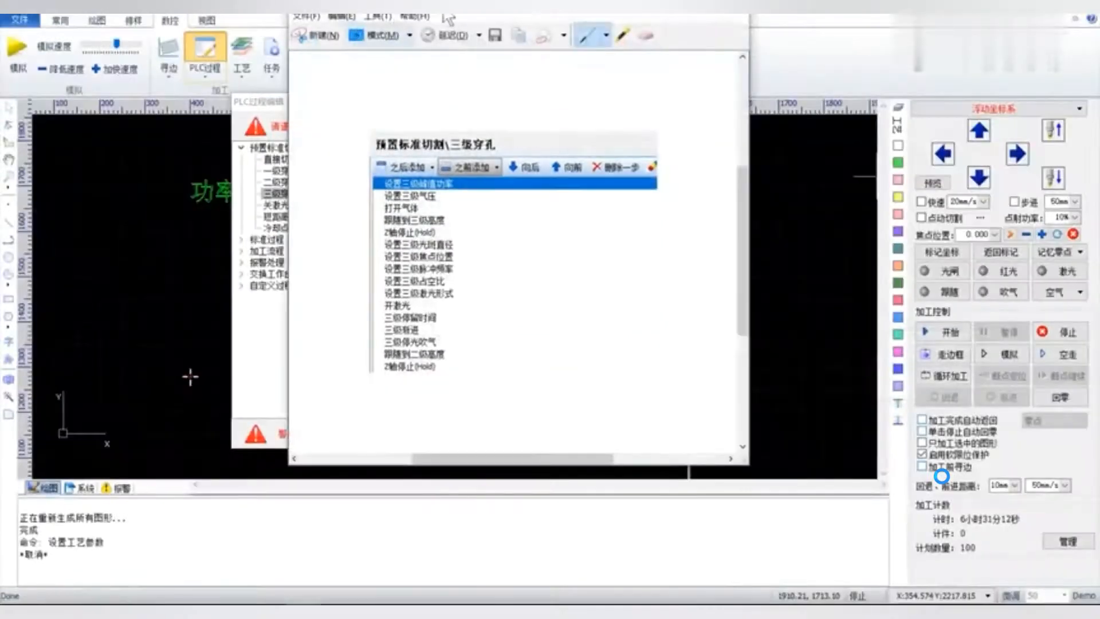
click(667, 237)
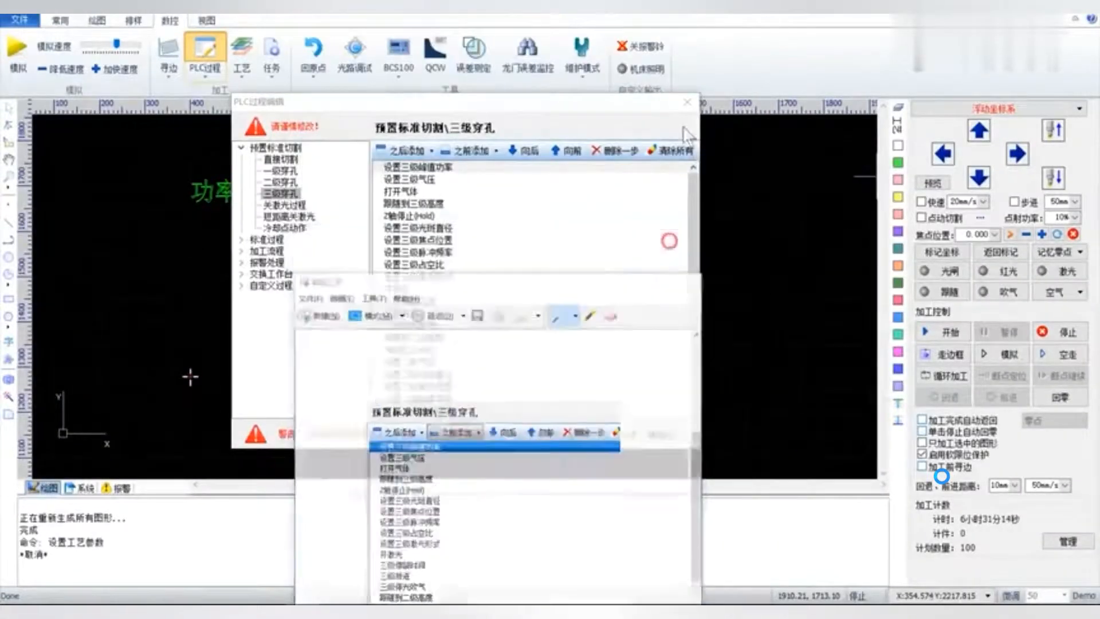
click(690, 102)
Set the 工艺1 piercing mode to 三级 and enable progressive time (渐进时间) for the third piercing level.
click(898, 108)
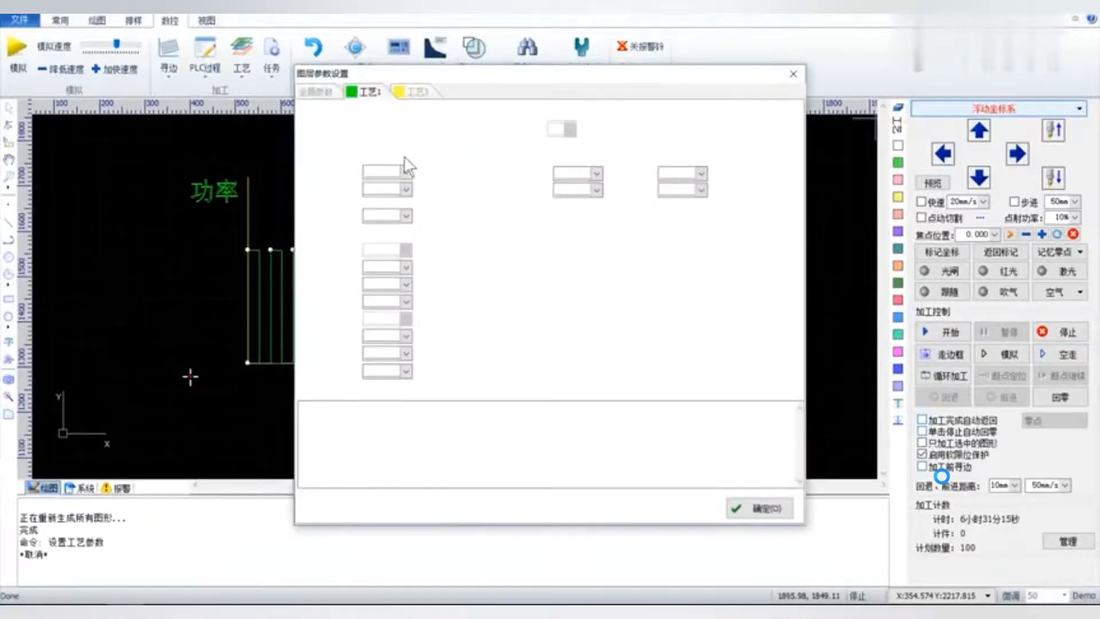
click(339, 147)
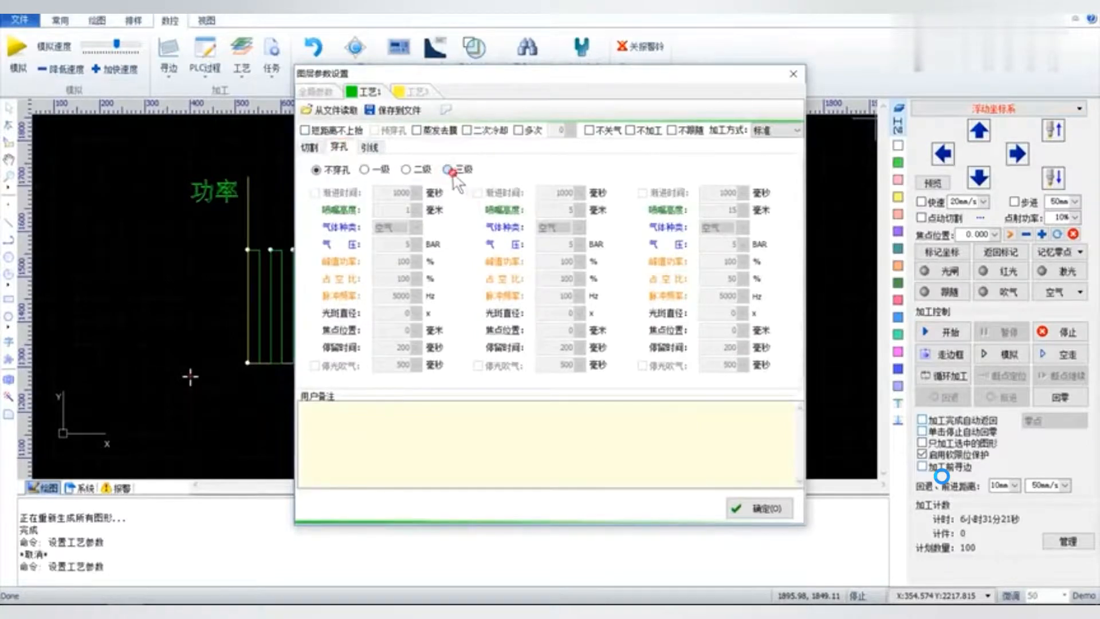
click(448, 170)
click(641, 192)
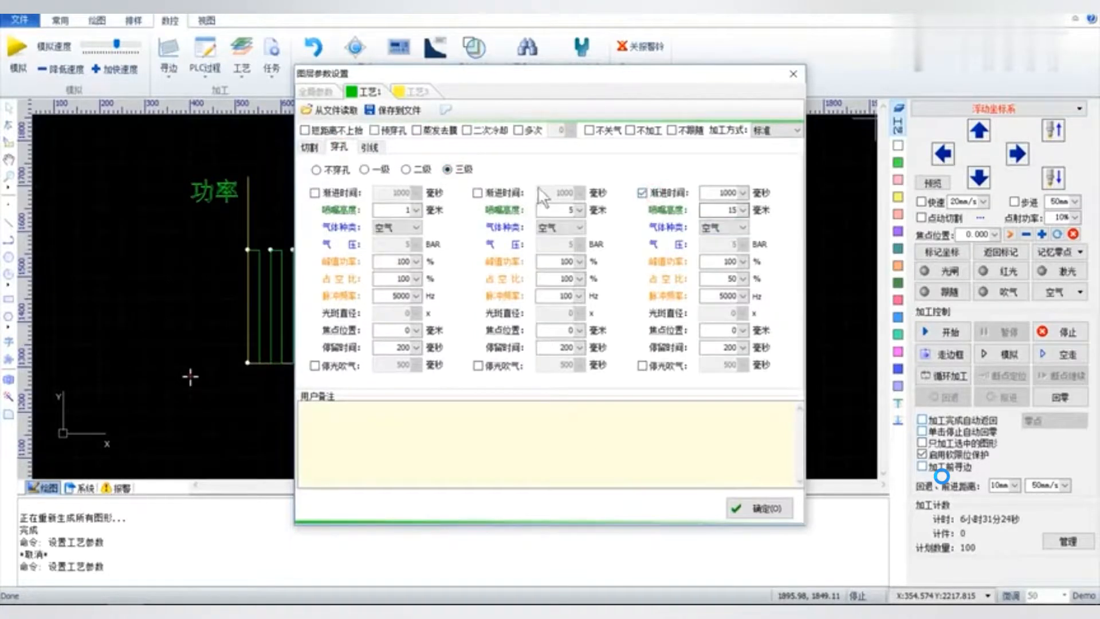
Bring up the captured 三级穿孔 step list and arrange it side by side with the layer parameter settings.
mouse_move(314, 598)
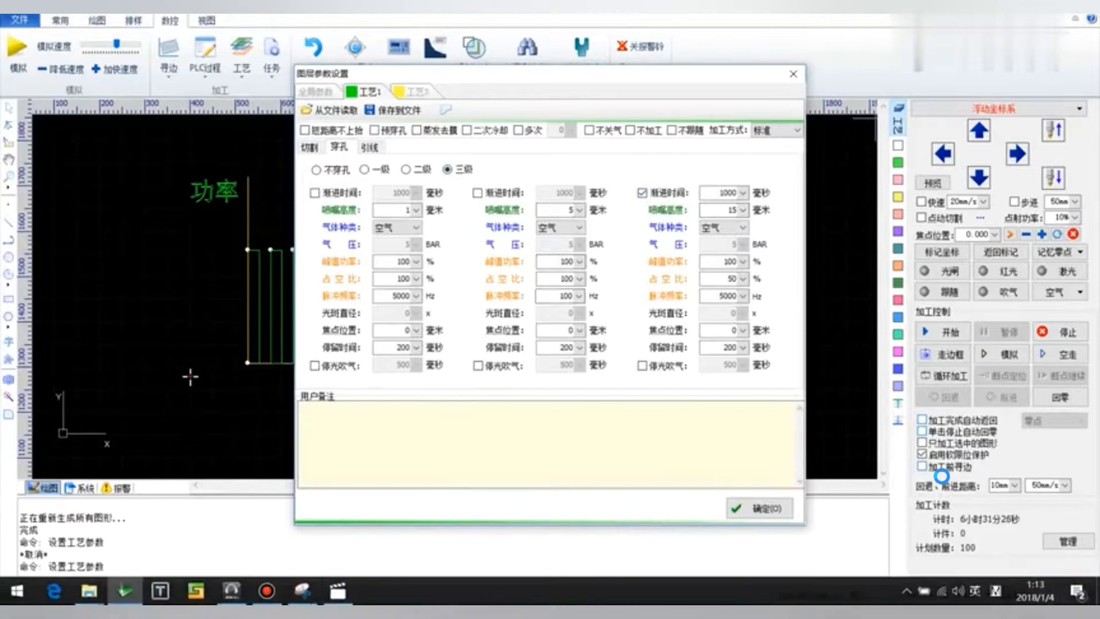
click(304, 592)
drag(549, 235, 272, 90)
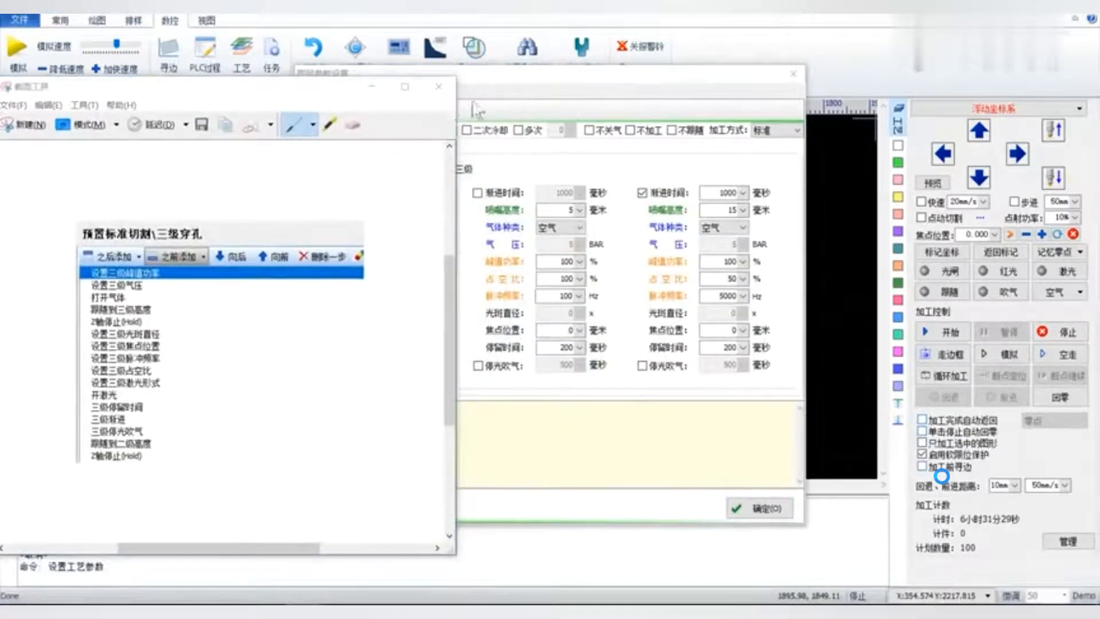
click(545, 73)
drag(548, 71, 744, 73)
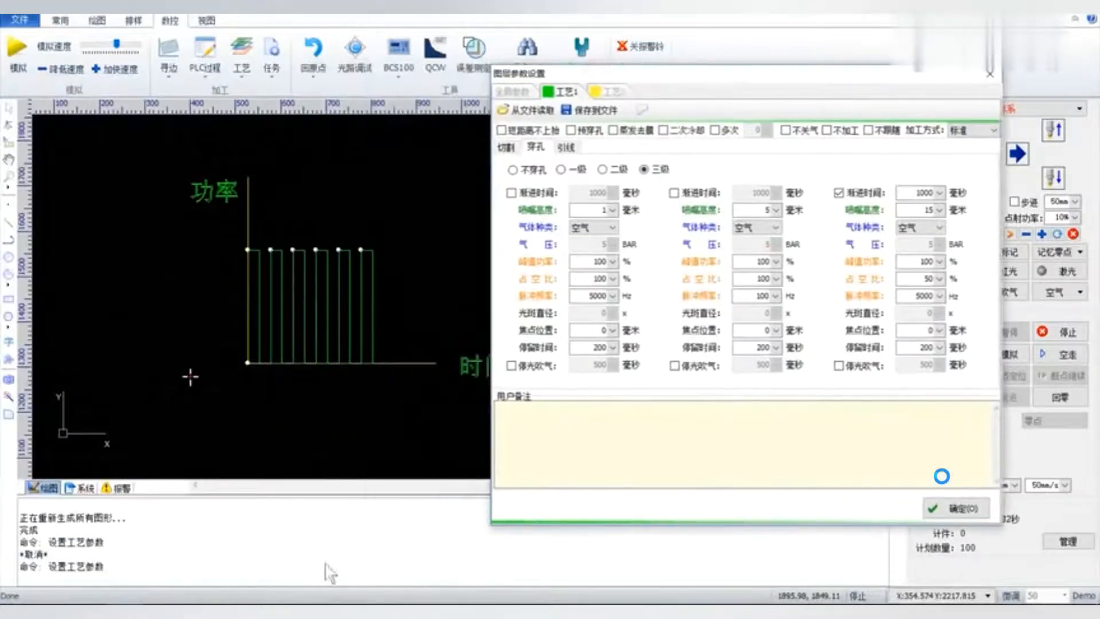
click(303, 591)
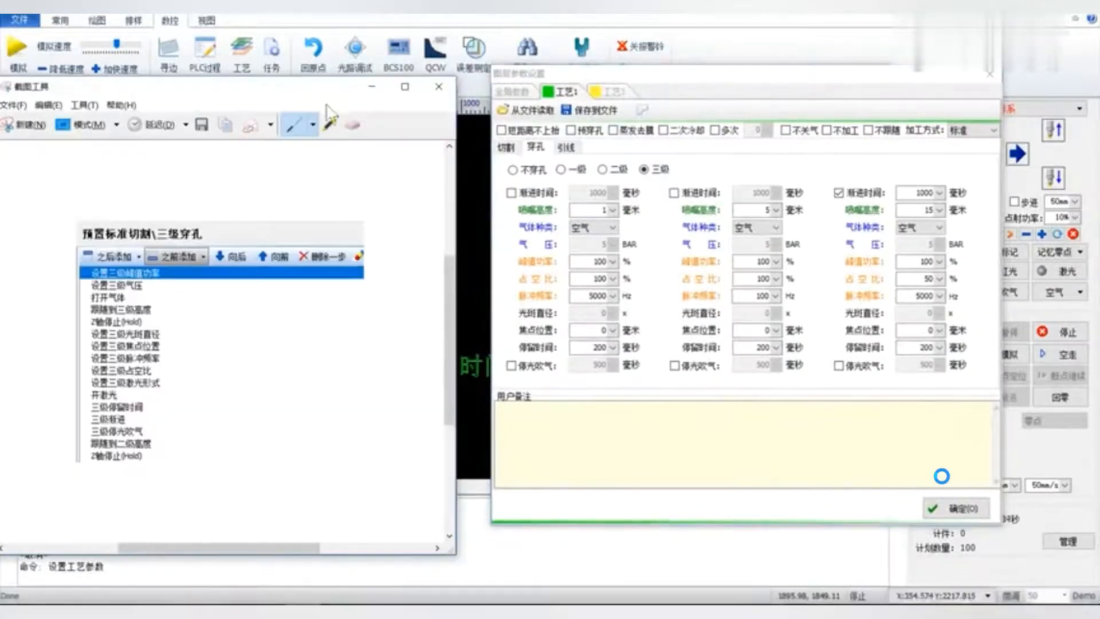
drag(347, 92, 346, 73)
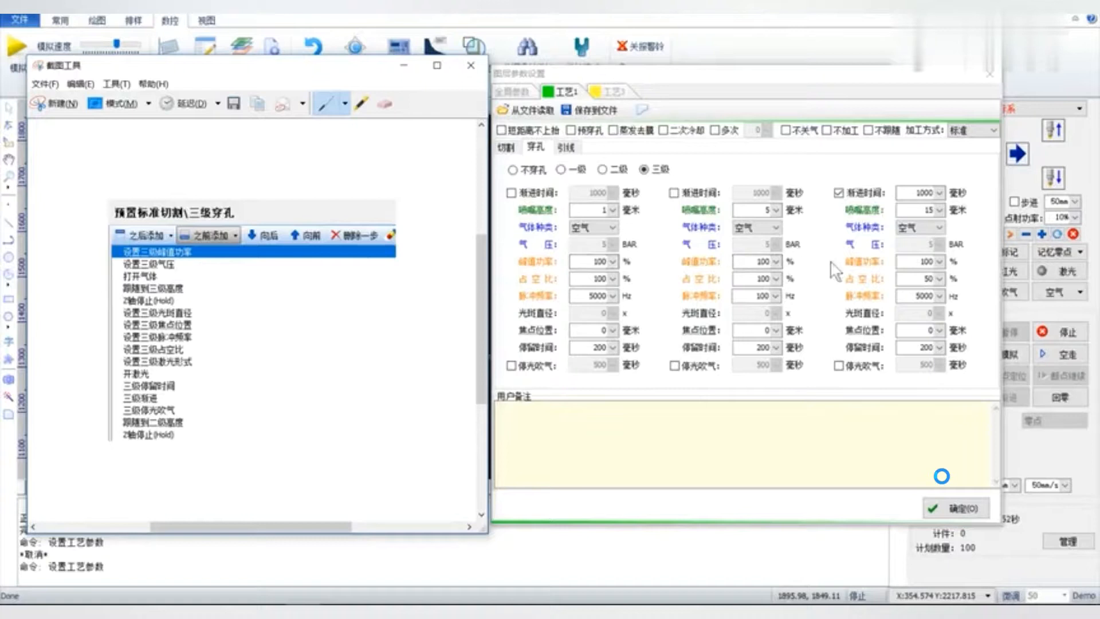
Compare the captured step list with the third piercing level's parameters, including peak power and nozzle height, and close the layer settings unconfirmed.
drag(908, 261, 941, 264)
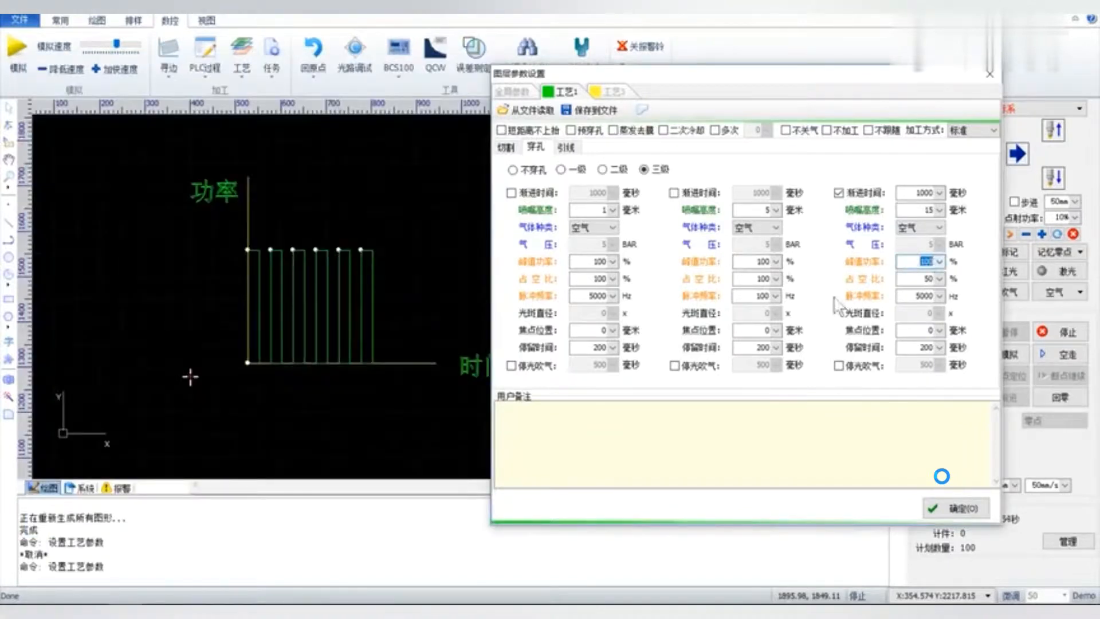
click(302, 590)
drag(352, 67, 346, 39)
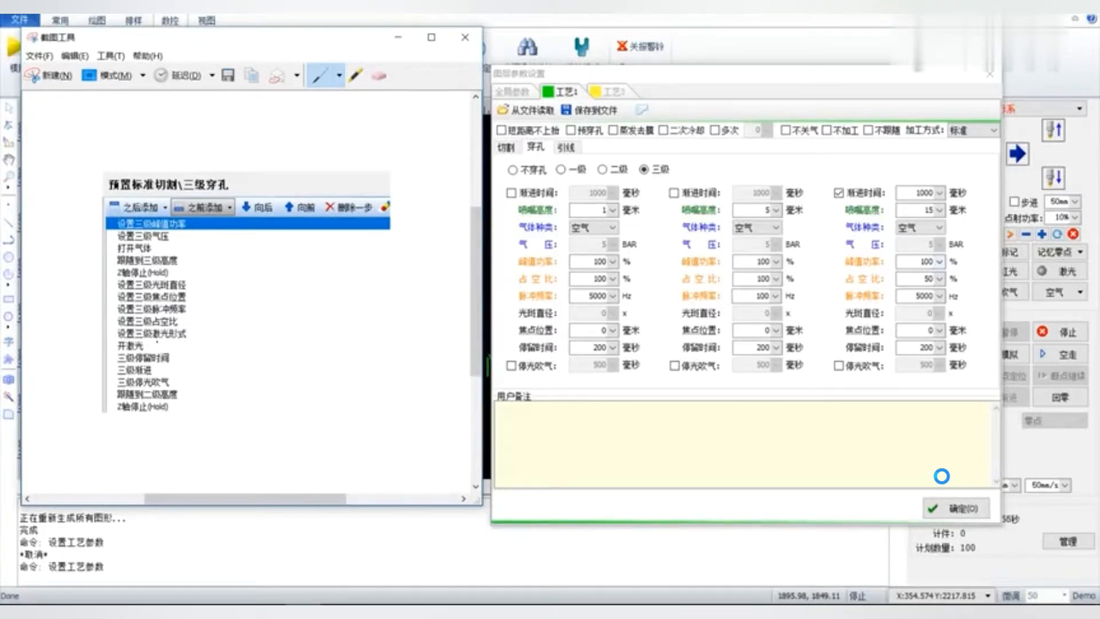
double_click(929, 211)
key(BackSpace)
click(926, 210)
click(399, 37)
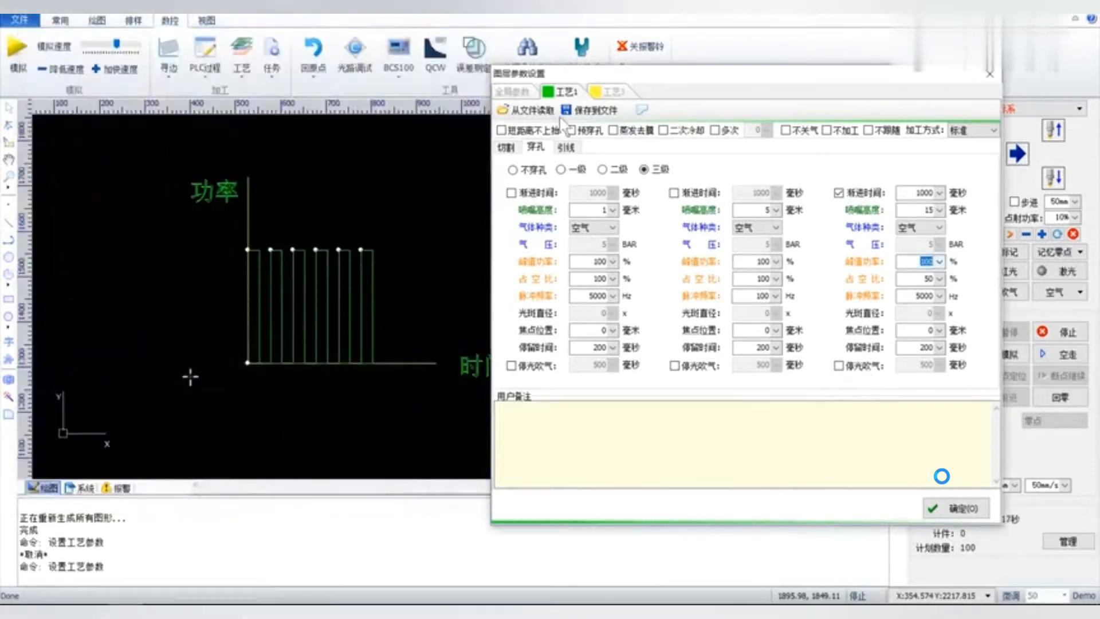
click(988, 74)
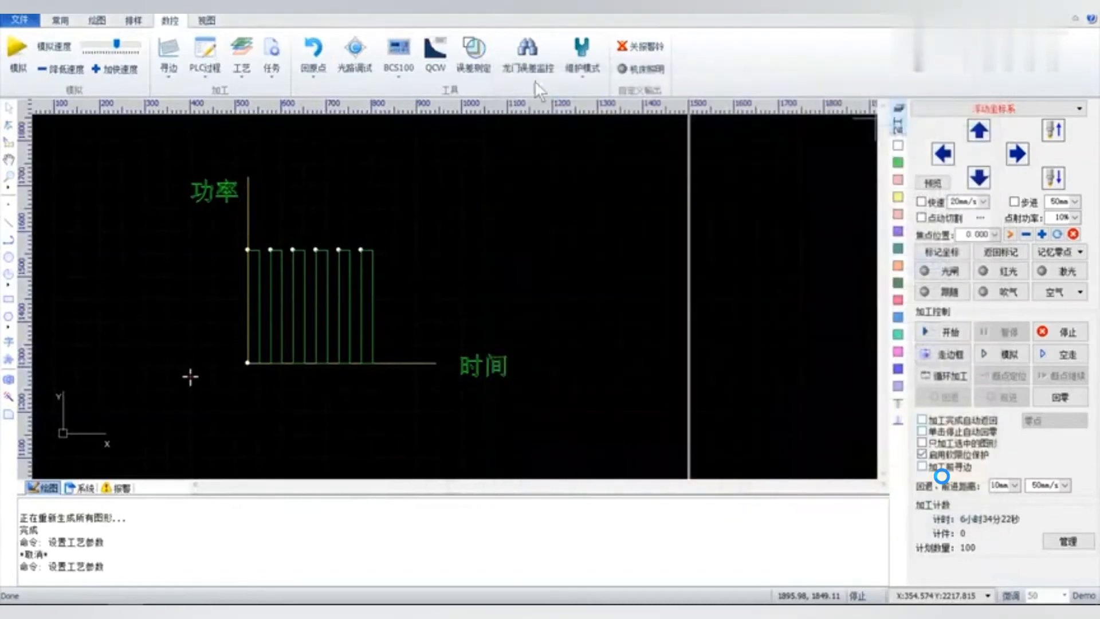
Examine the PLC processes 预置标准切割\三级穿孔 and 标准过程\三级停光吹气, and close the PLC process editor.
click(205, 50)
click(520, 333)
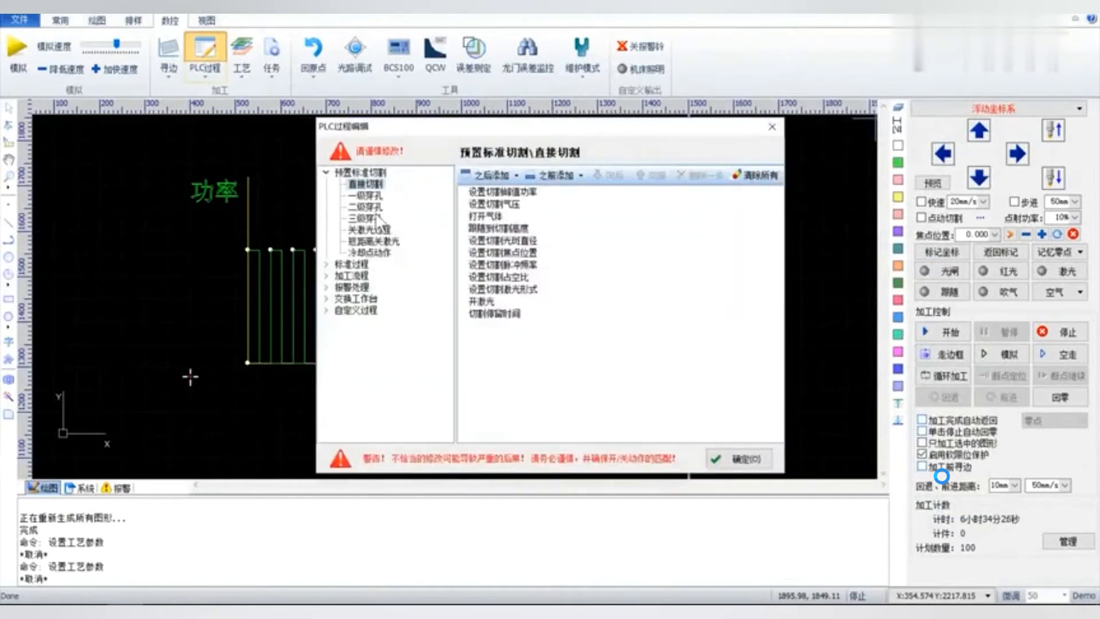
click(373, 219)
click(335, 264)
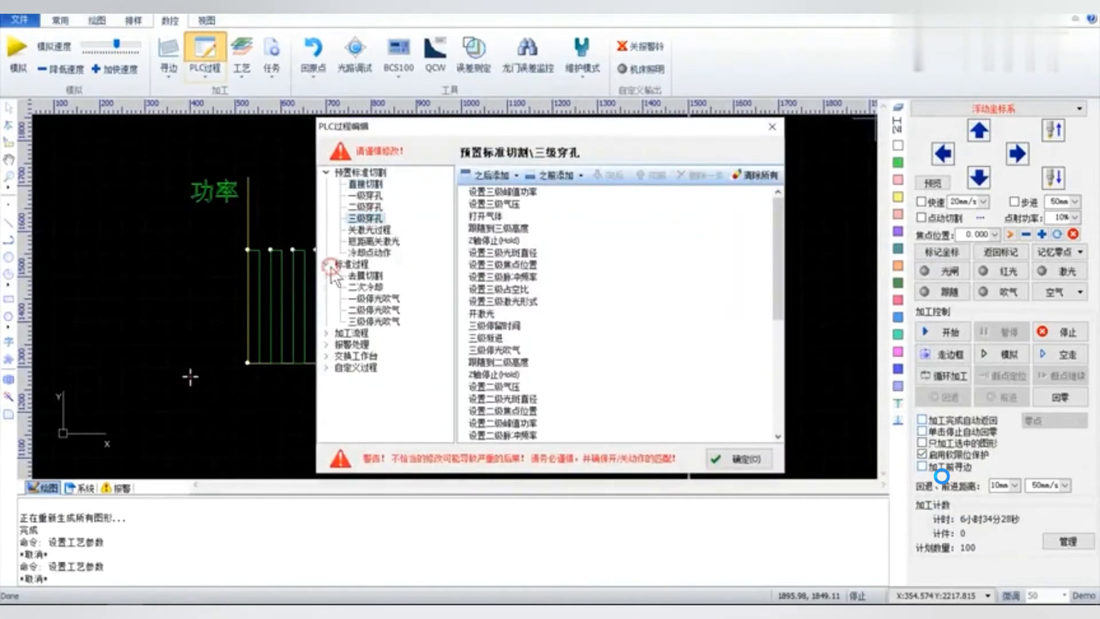
click(379, 321)
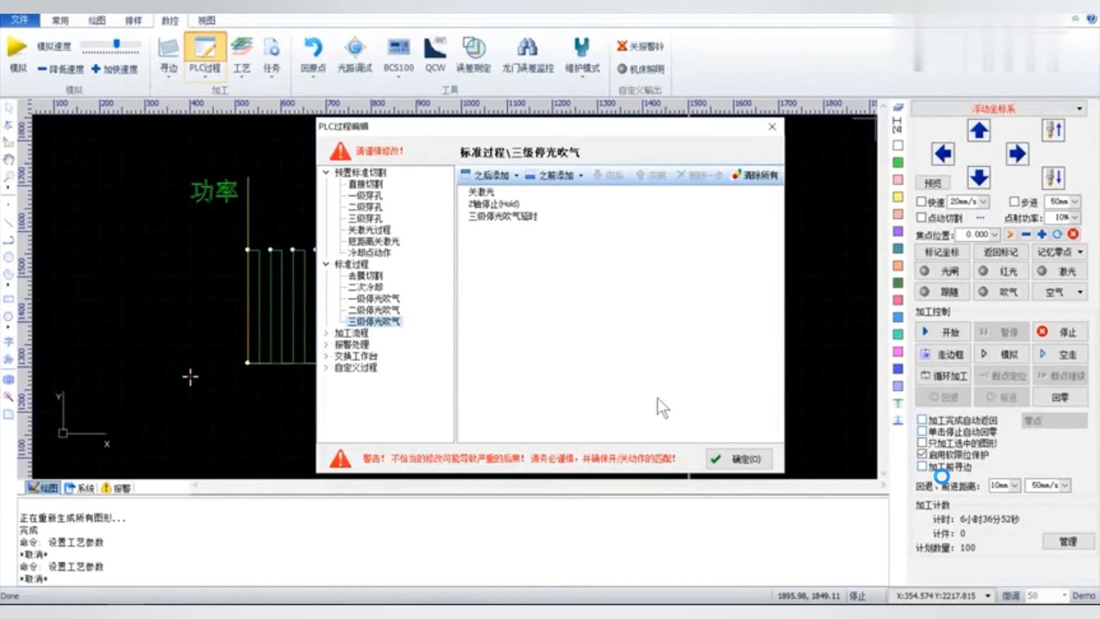
click(772, 127)
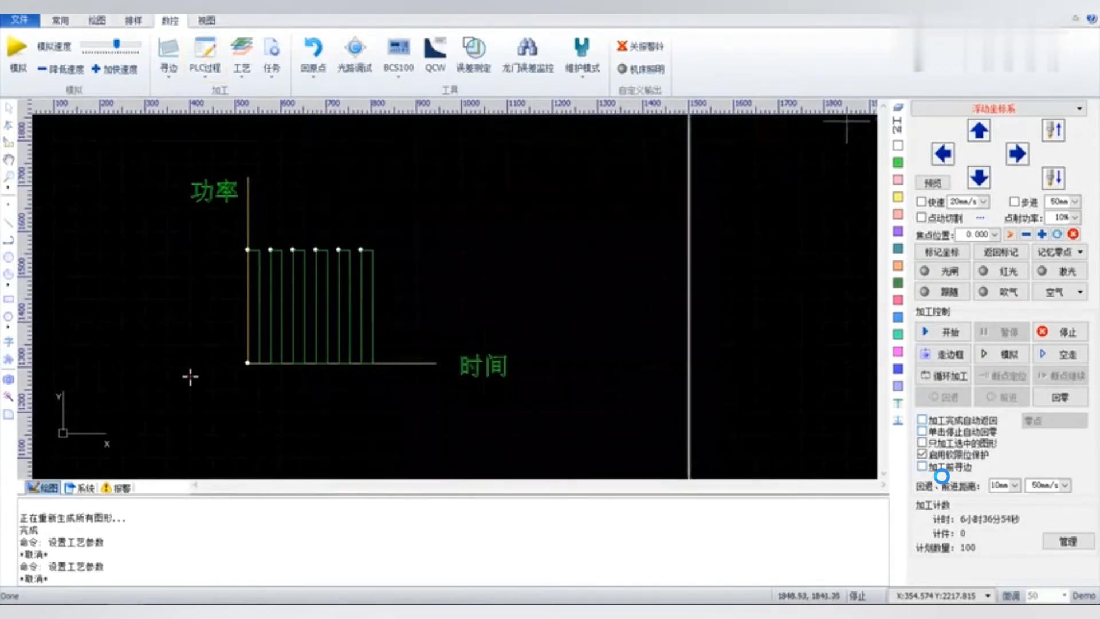
Reopen the 工艺1 piercing parameters and select three-level piercing (三级).
click(897, 108)
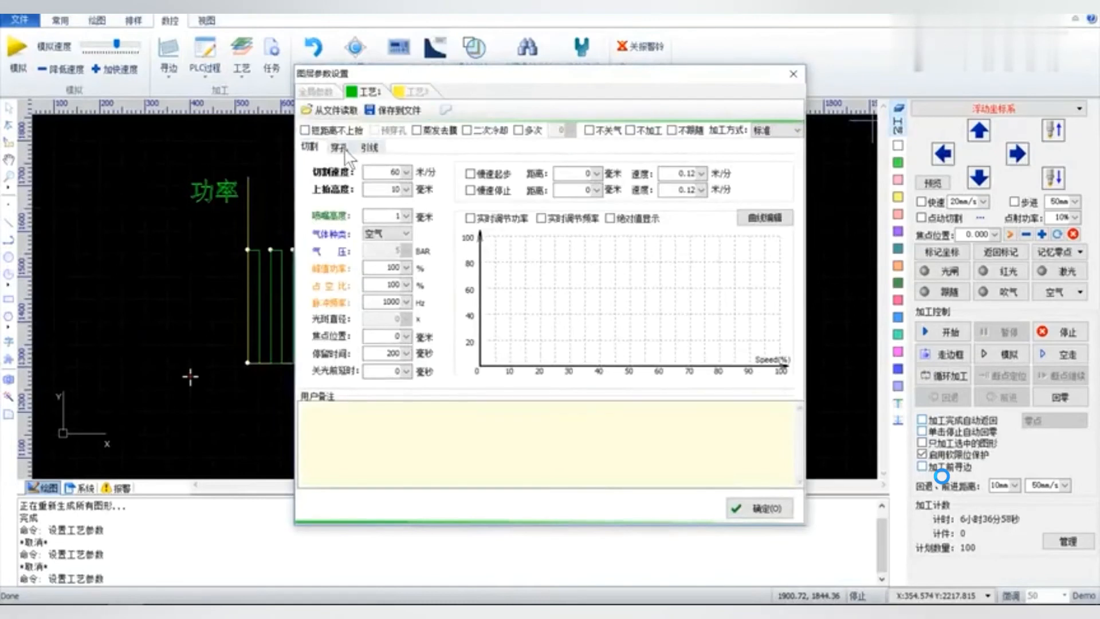
click(343, 148)
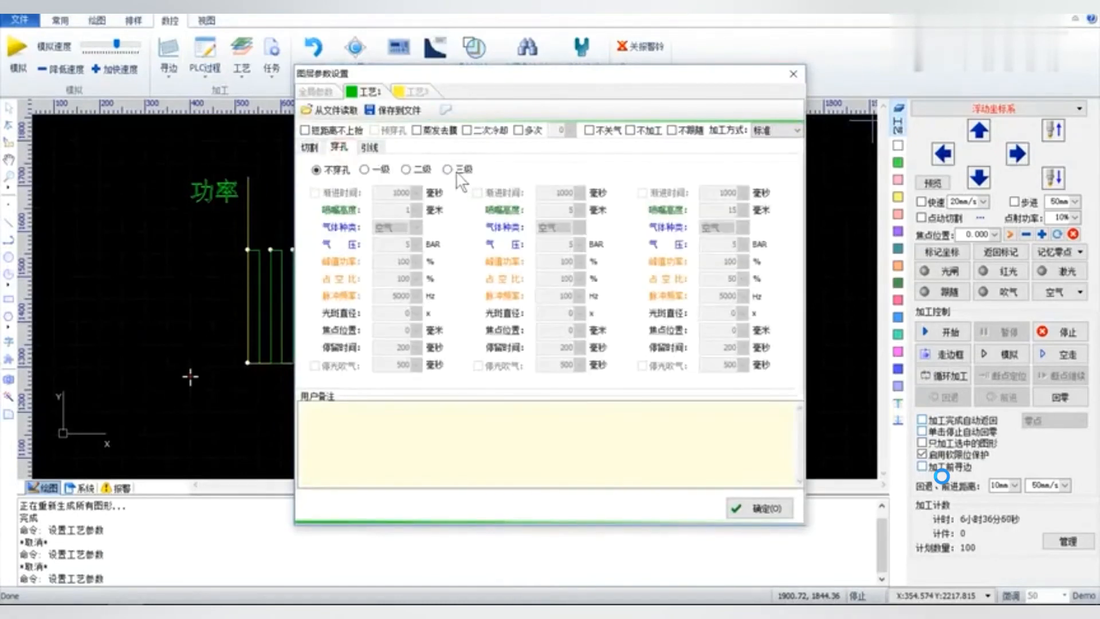
click(454, 170)
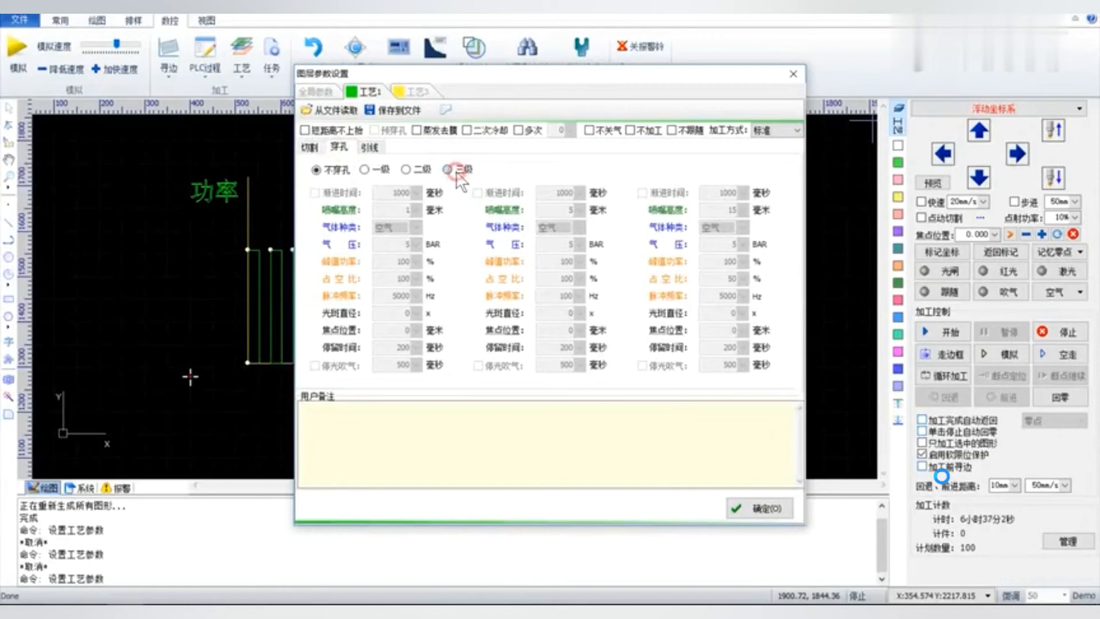